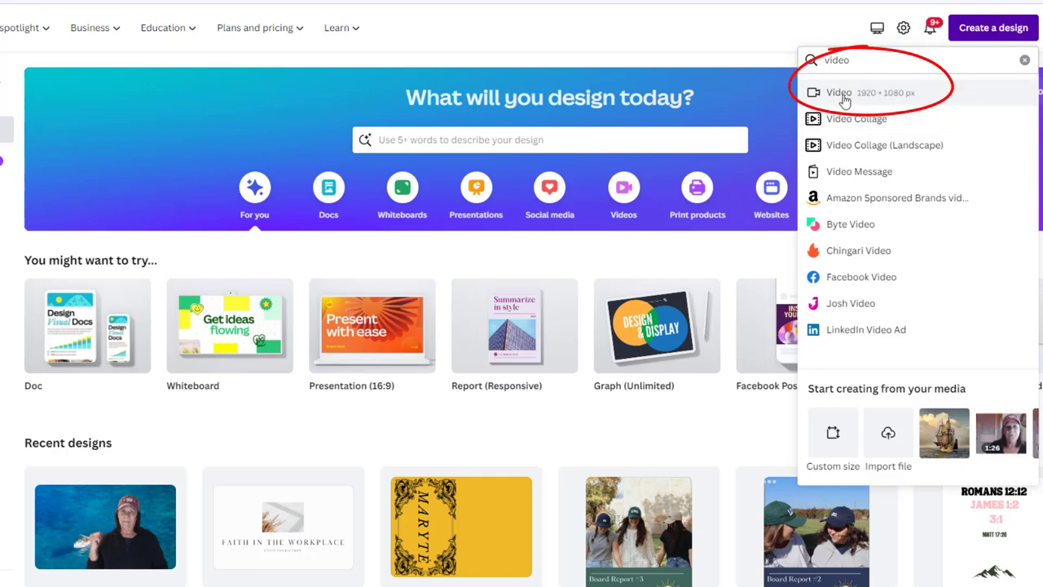
# - Create a 1920 × 1080 px video design and bring in the IMG_4862 clip from the Desktop
pyautogui.click(842, 95)
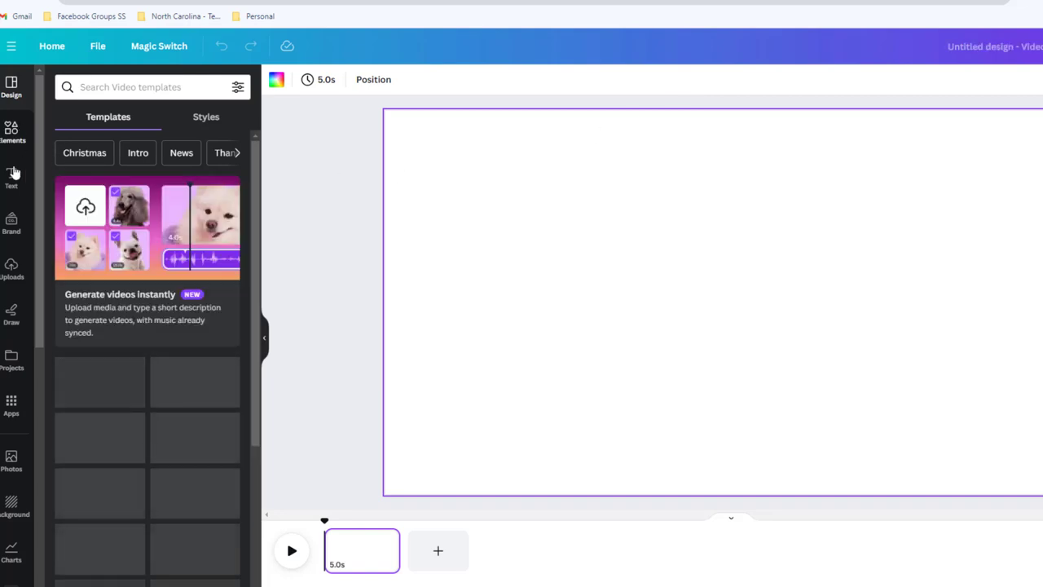
pyautogui.click(11, 268)
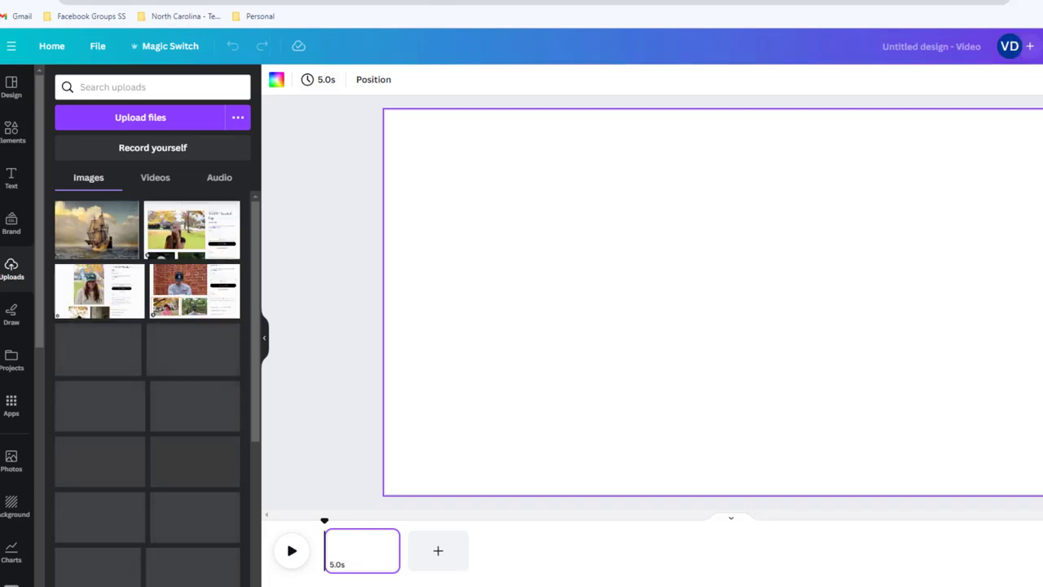
pyautogui.click(155, 177)
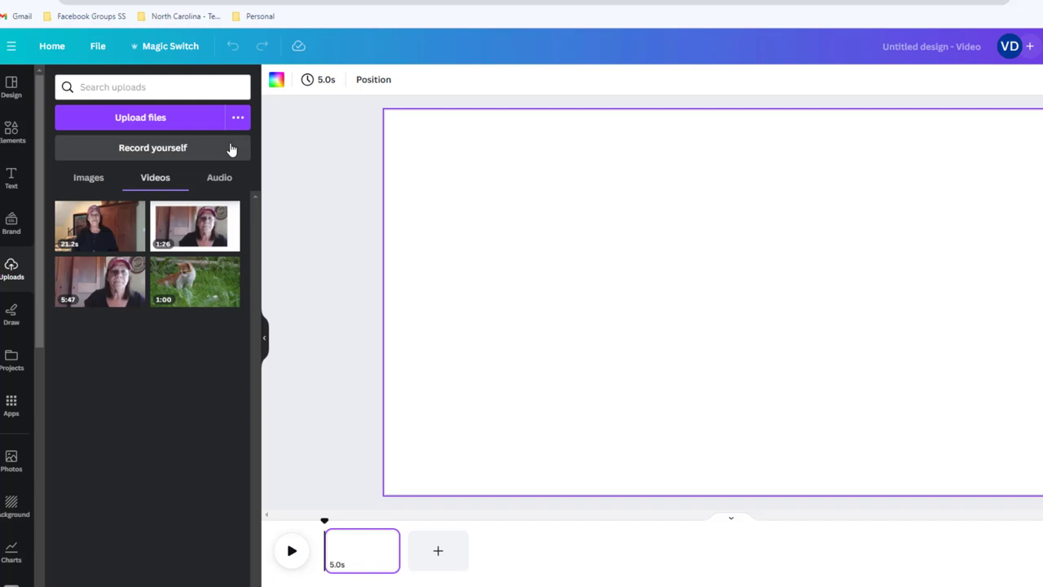
pyautogui.click(140, 122)
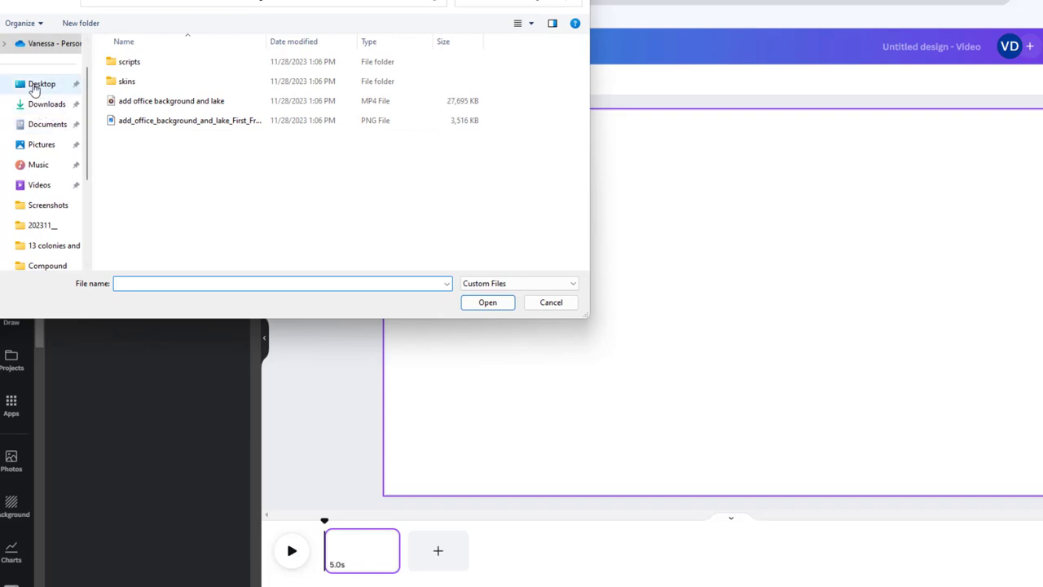
pyautogui.click(38, 85)
pyautogui.moveTo(581, 64); pyautogui.dragTo(578, 213)
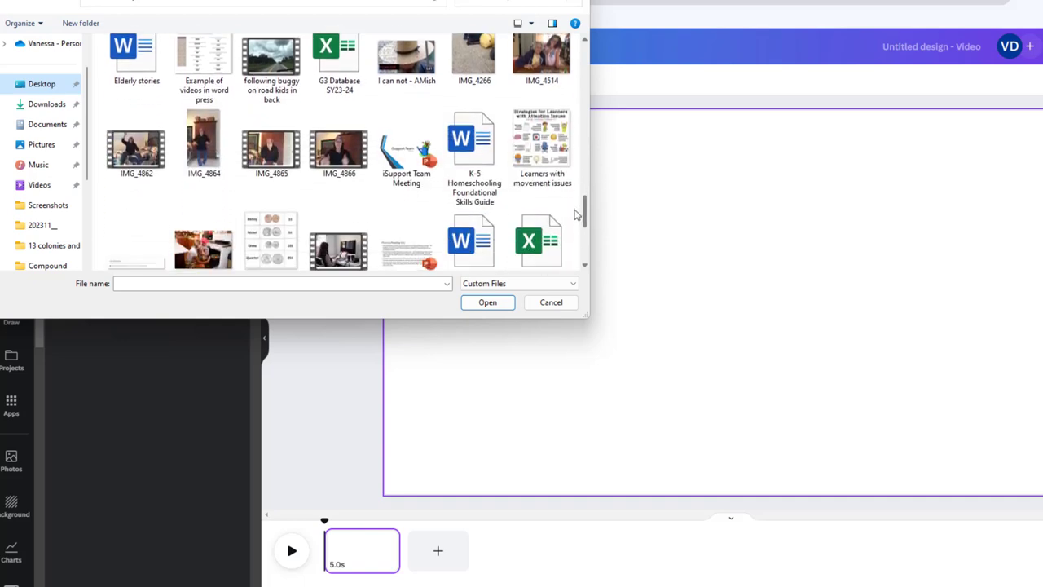
pyautogui.doubleClick(136, 153)
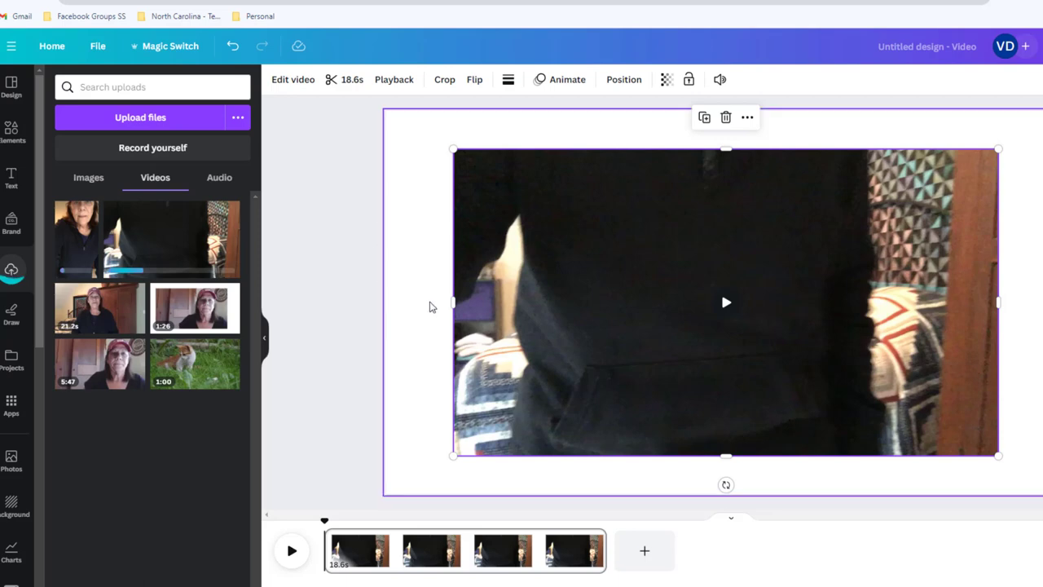
# - Remove the background from the video clip on the page and preview the cut-out, rewinding it to the start
pyautogui.click(725, 307)
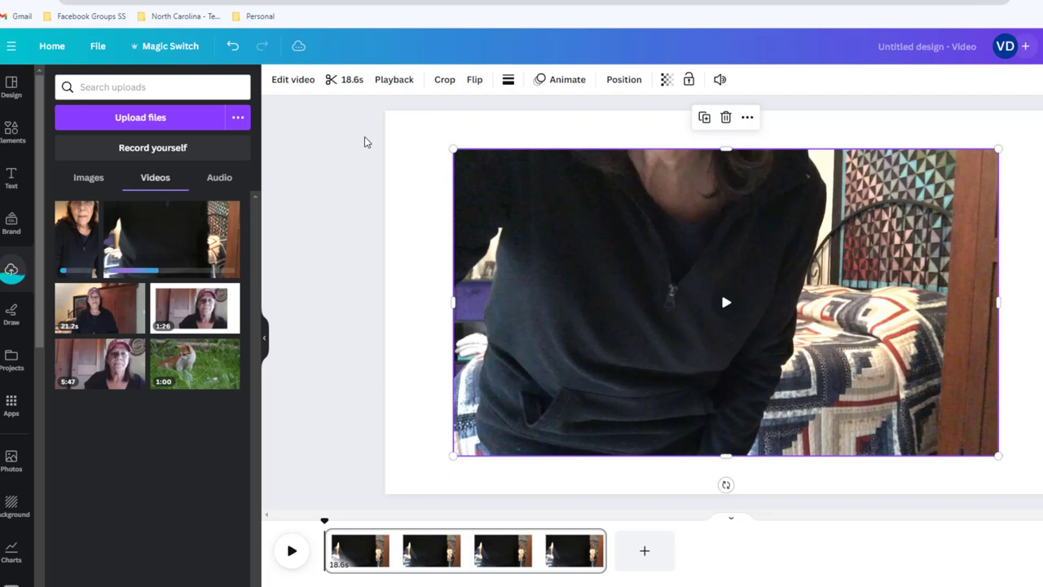
pyautogui.click(293, 84)
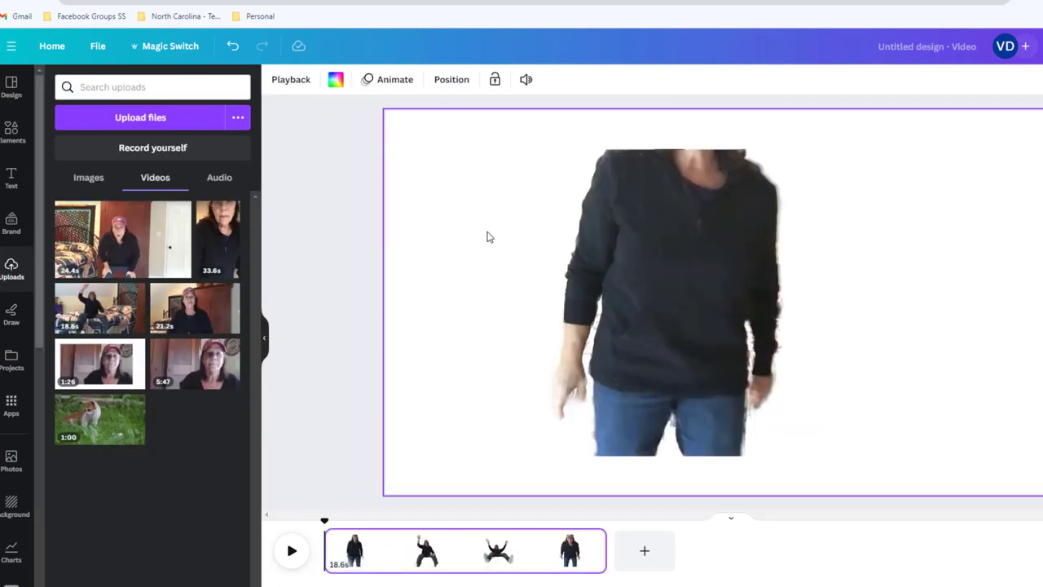
pyautogui.click(599, 279)
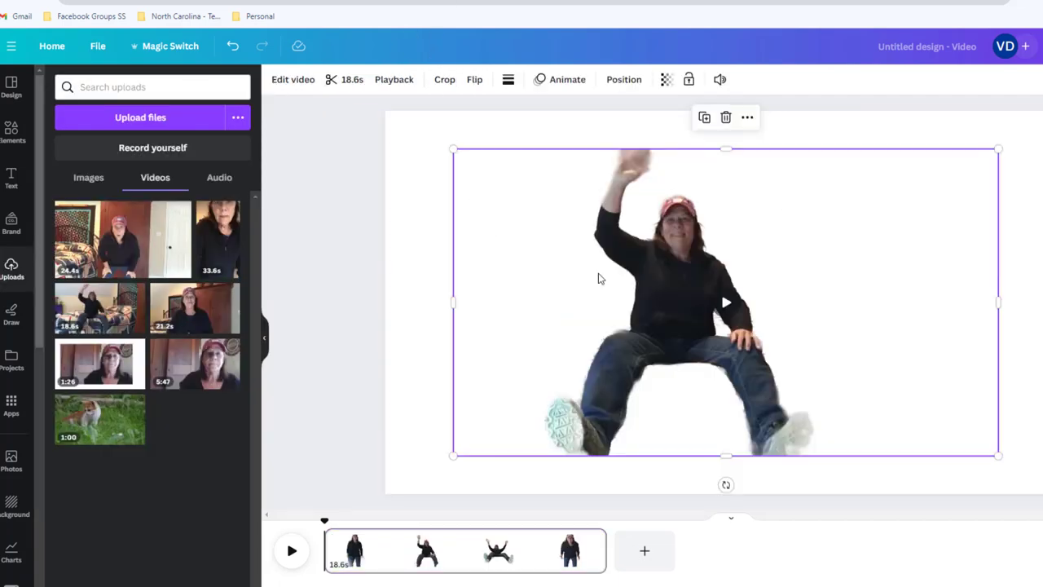
pyautogui.click(727, 304)
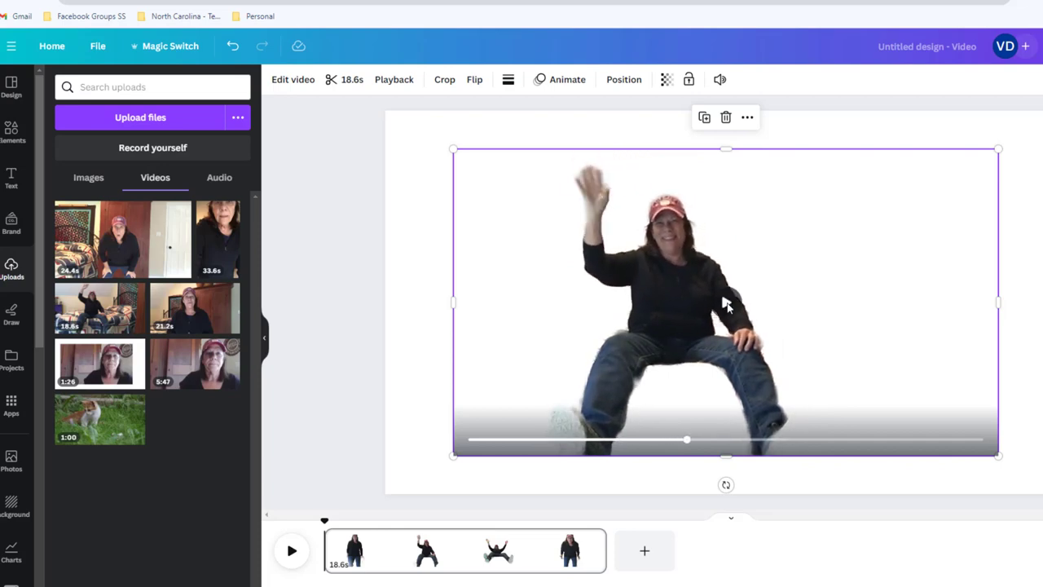
pyautogui.moveTo(689, 441); pyautogui.dragTo(467, 444)
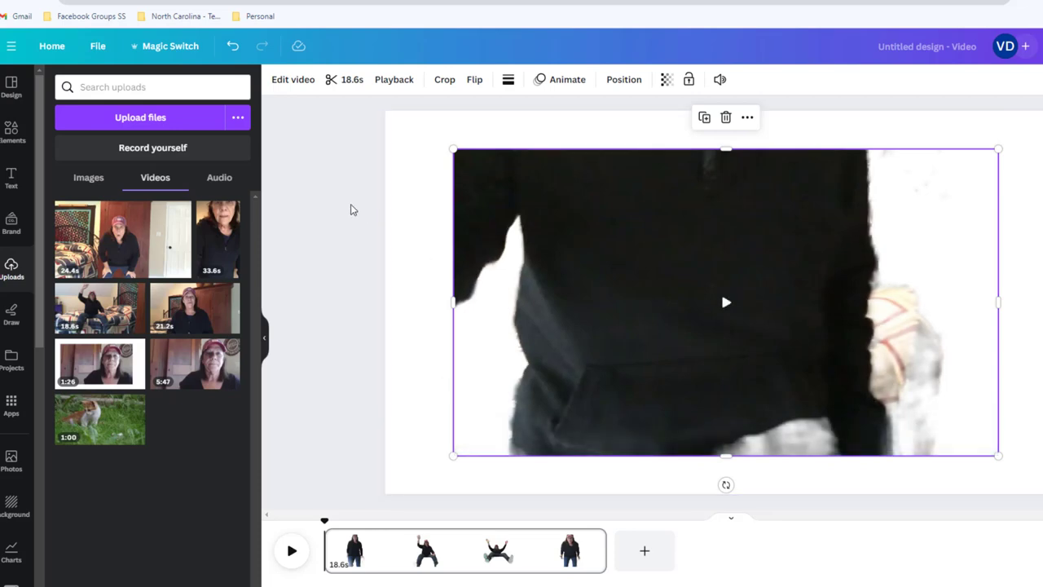
# - Trim the walk-on at the start and the walk-off at the end so the clip lasts 13.3 s
pyautogui.click(328, 82)
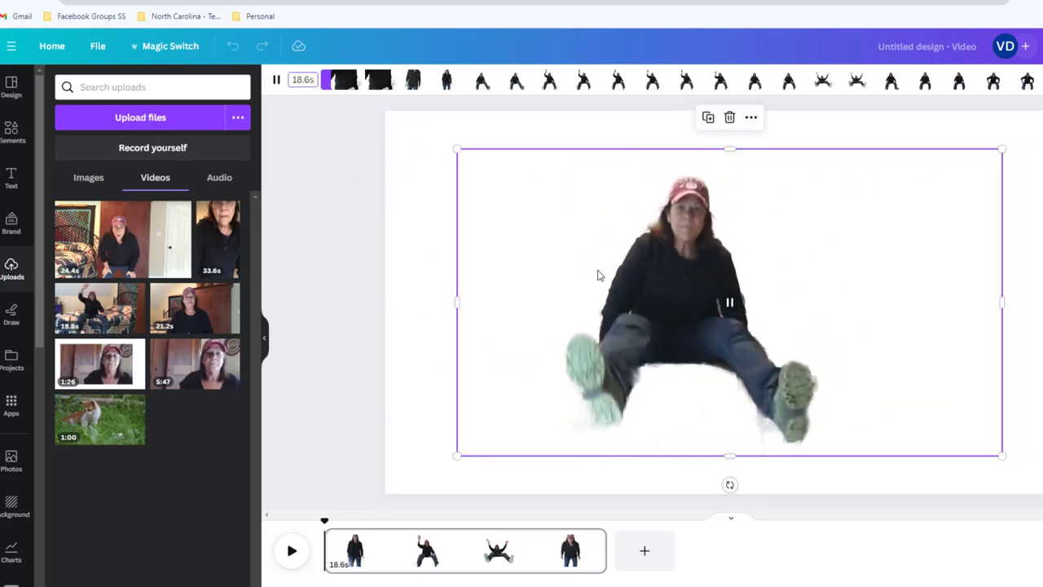
pyautogui.click(731, 305)
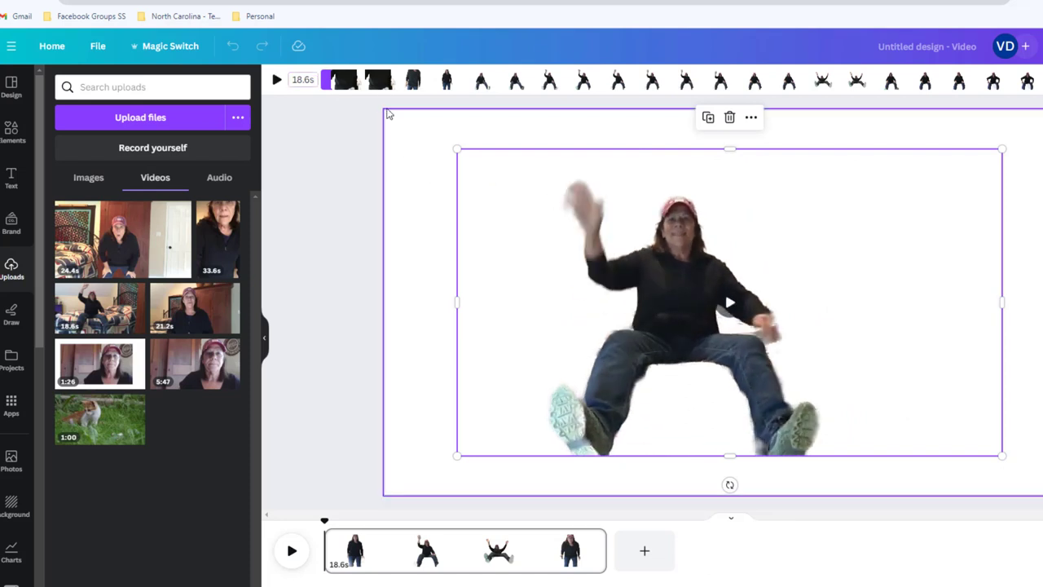
pyautogui.moveTo(327, 86)
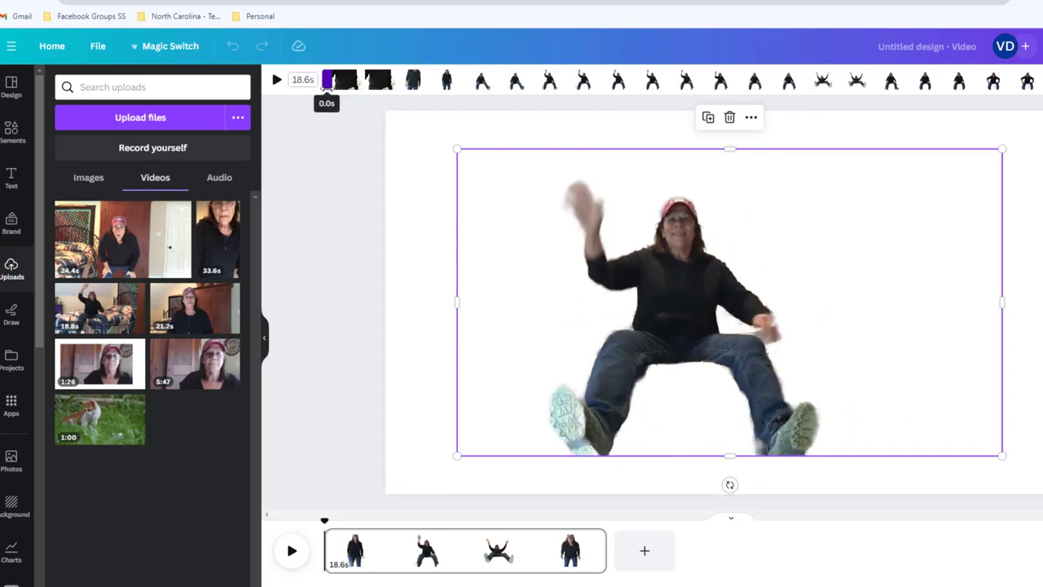
pyautogui.moveTo(327, 86); pyautogui.dragTo(461, 86)
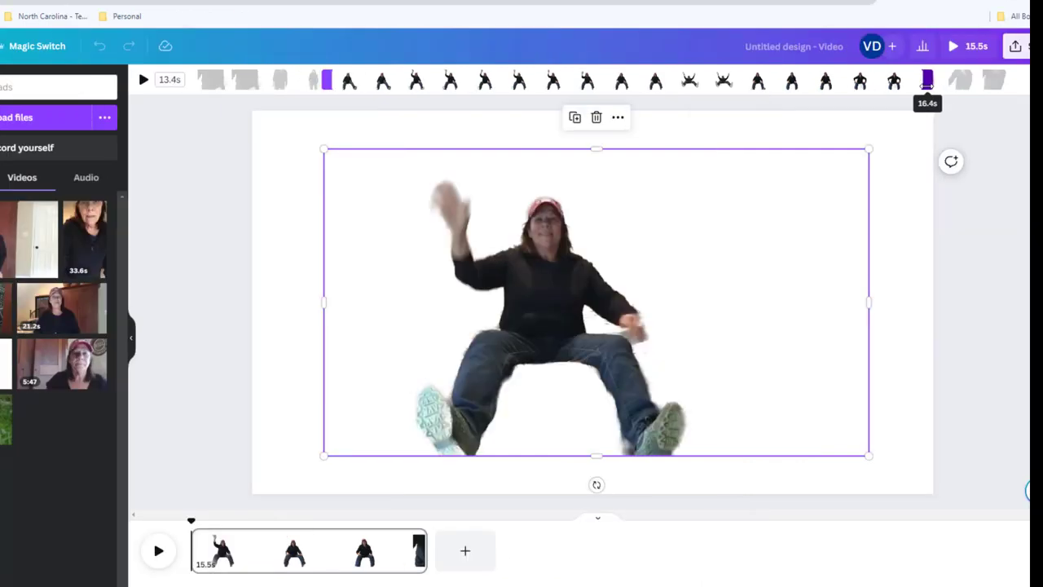
pyautogui.moveTo(923, 85); pyautogui.dragTo(924, 85)
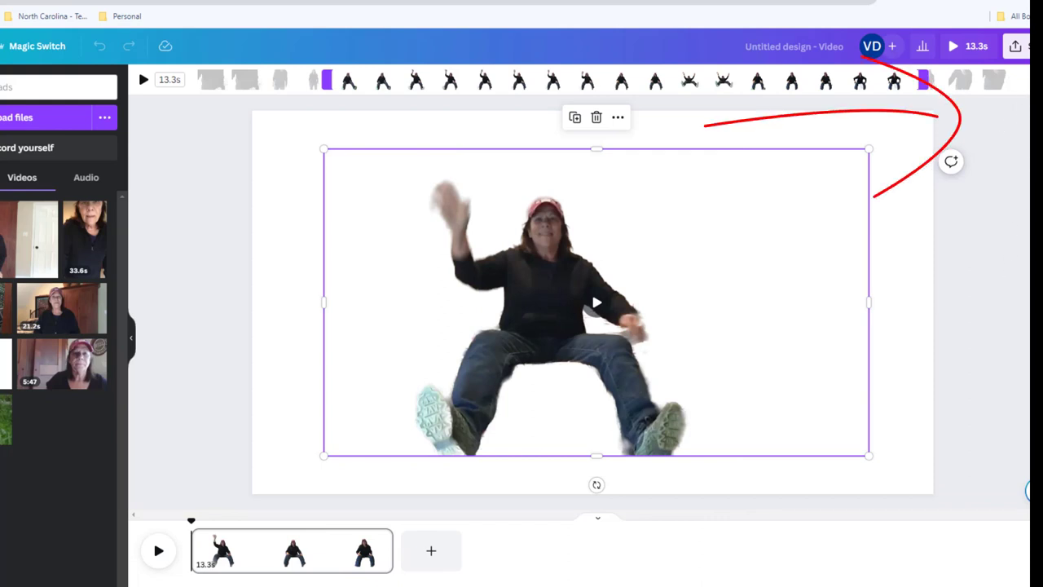
pyautogui.click(138, 68)
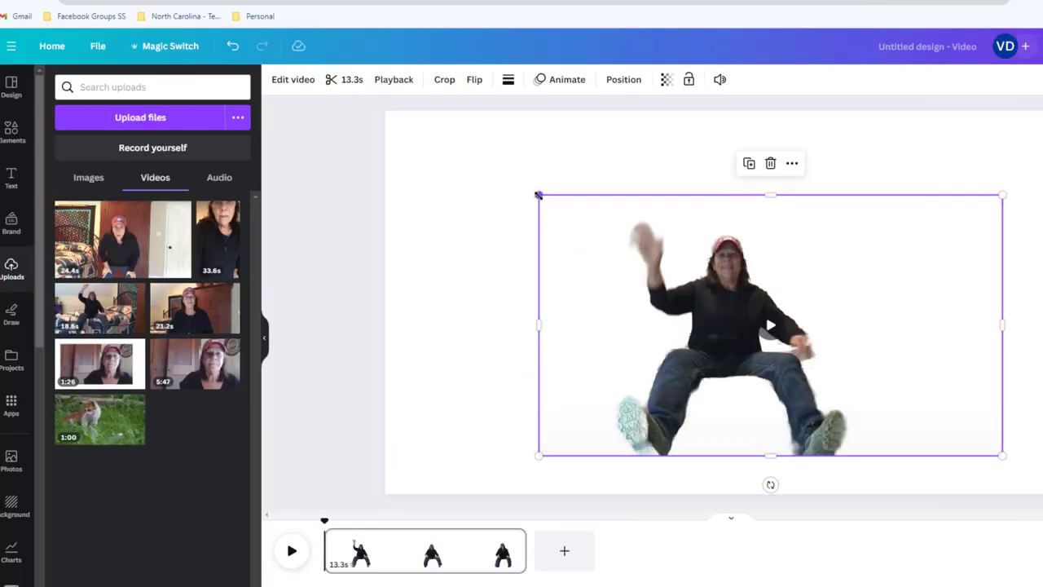
# - Shrink the cut-out clip to well under half the page width and move it to the upper part of the page
pyautogui.moveTo(538, 196); pyautogui.dragTo(725, 300)
pyautogui.moveTo(781, 351); pyautogui.dragTo(585, 180)
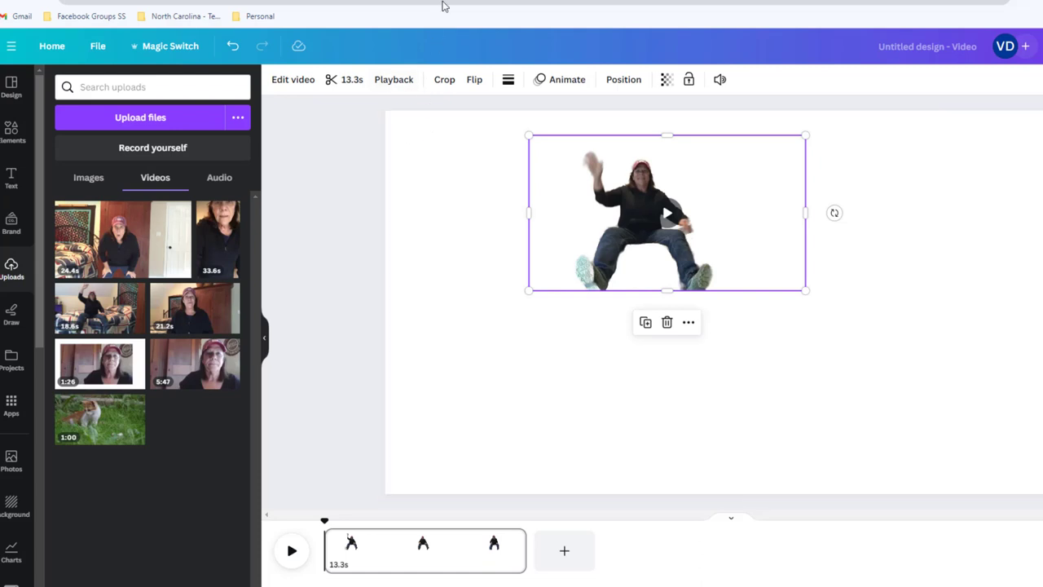
# - Search the background library for "building" and browse the images
pyautogui.click(13, 505)
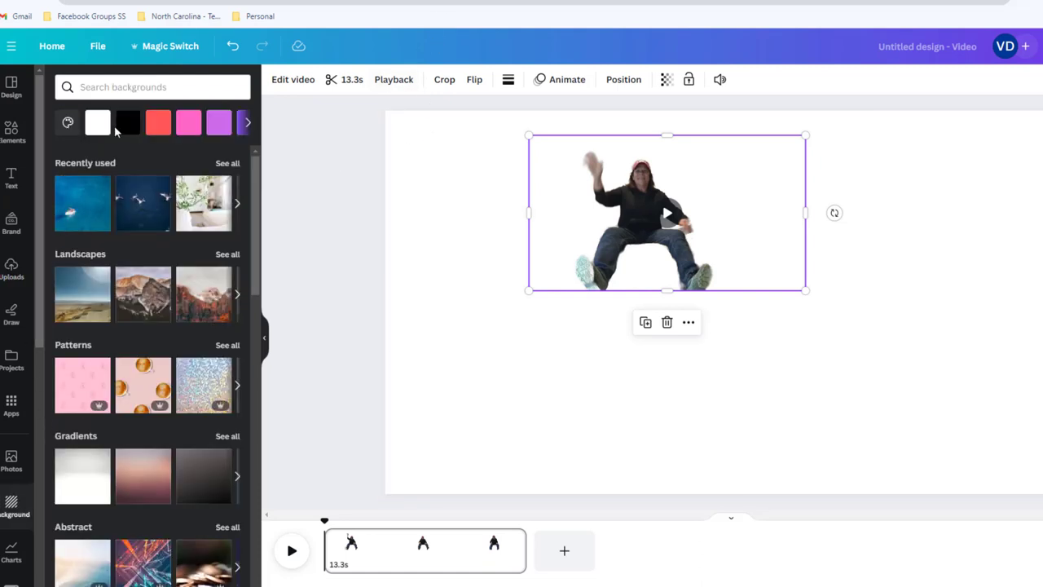
pyautogui.click(95, 88)
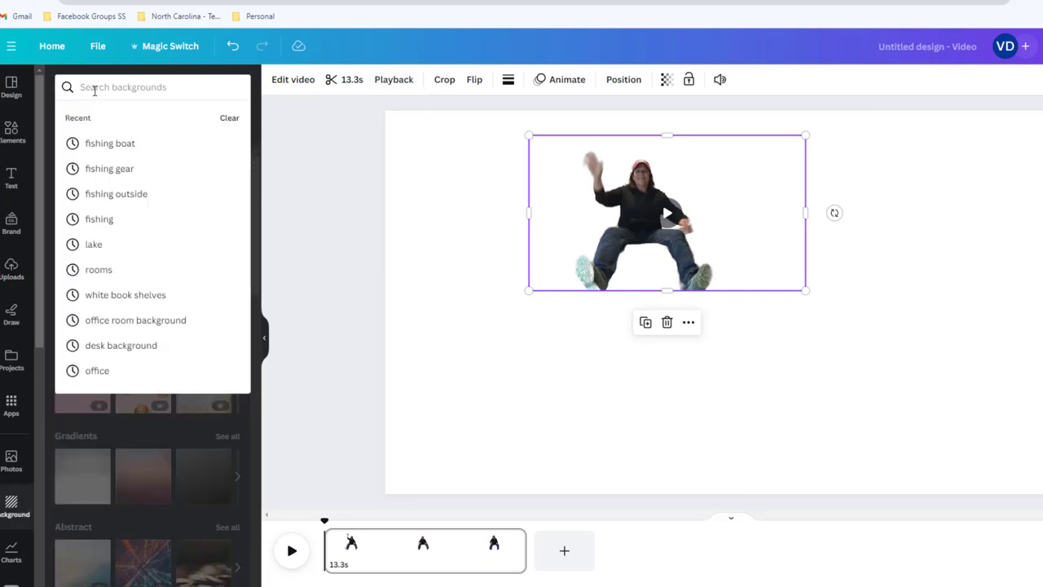
pyautogui.write('building')
pyautogui.press('Return')
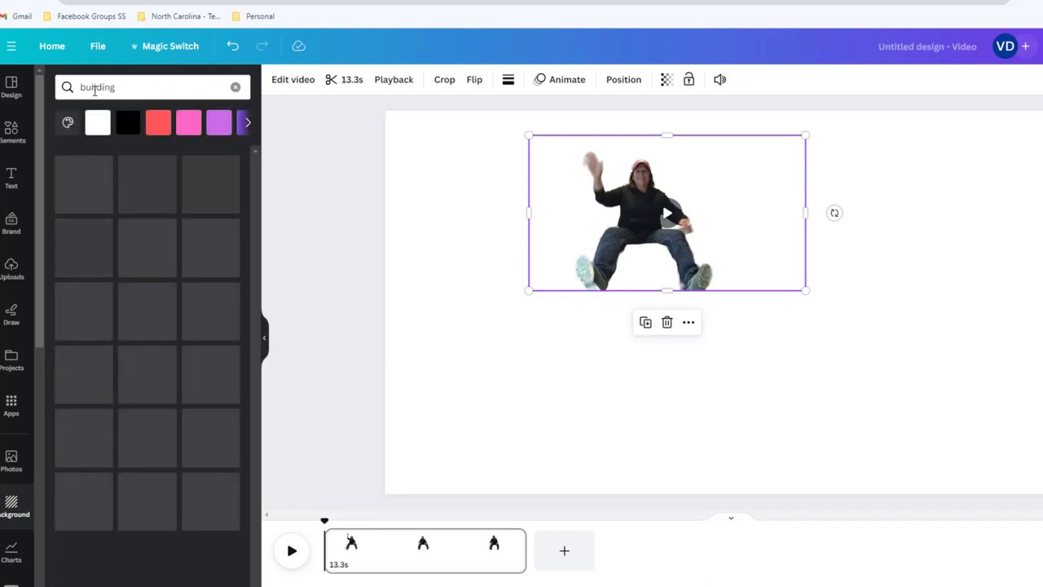
pyautogui.scroll(-2, 256, 471)
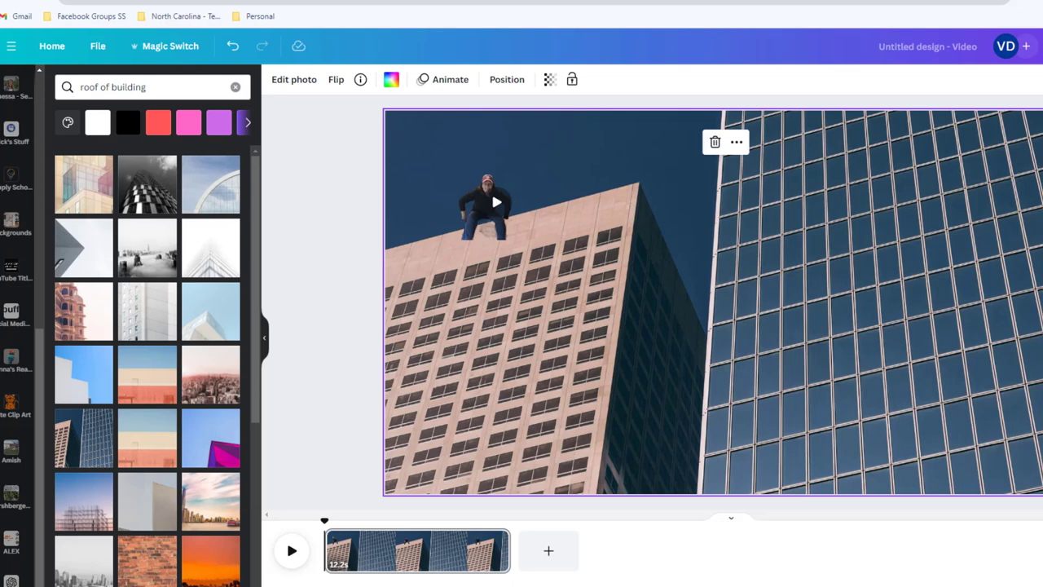
# - Preview the small cut-out clip against the high-rise building background
pyautogui.click(496, 202)
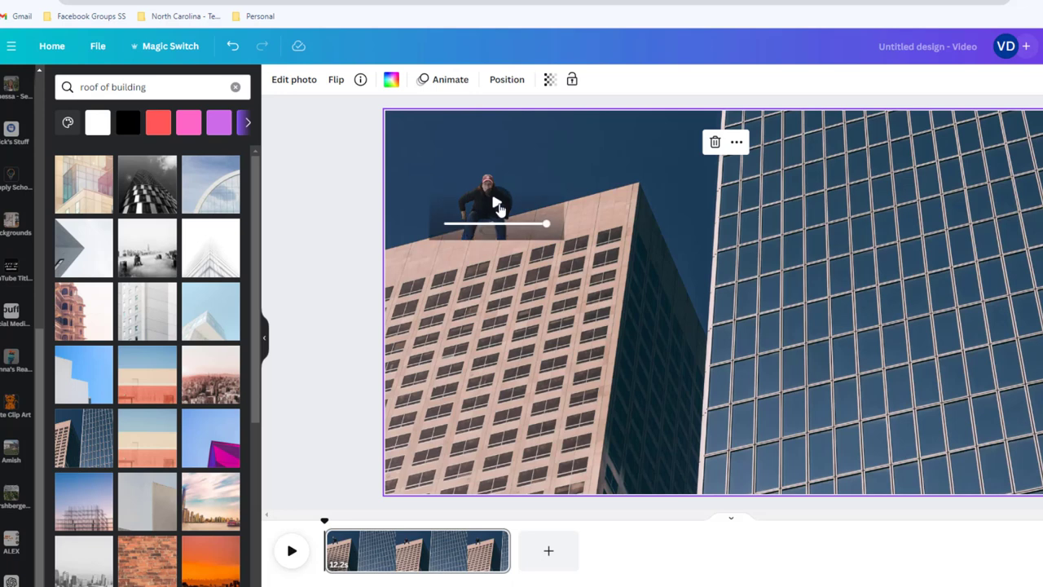
pyautogui.click(312, 260)
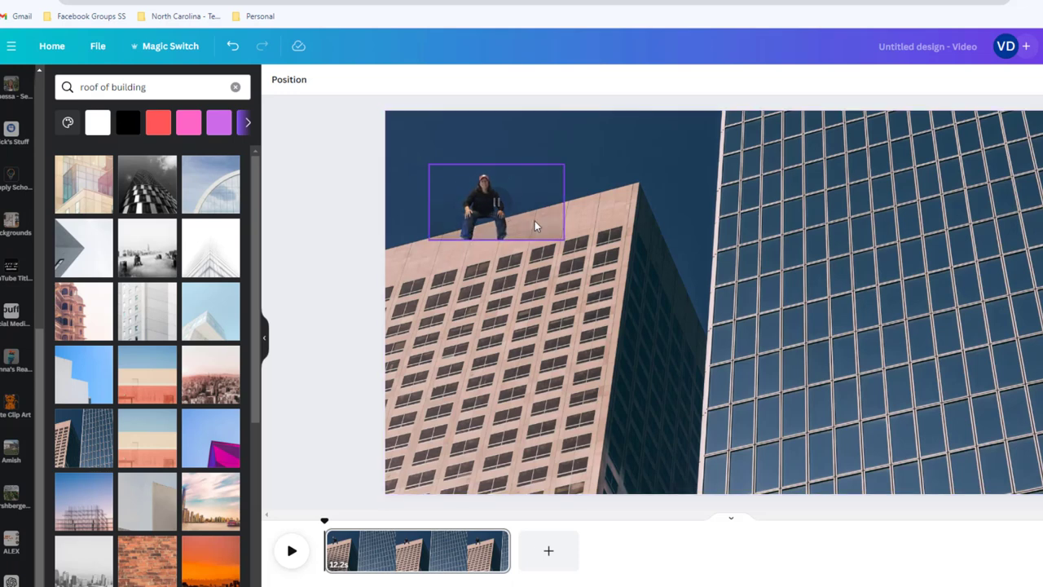
pyautogui.click(487, 208)
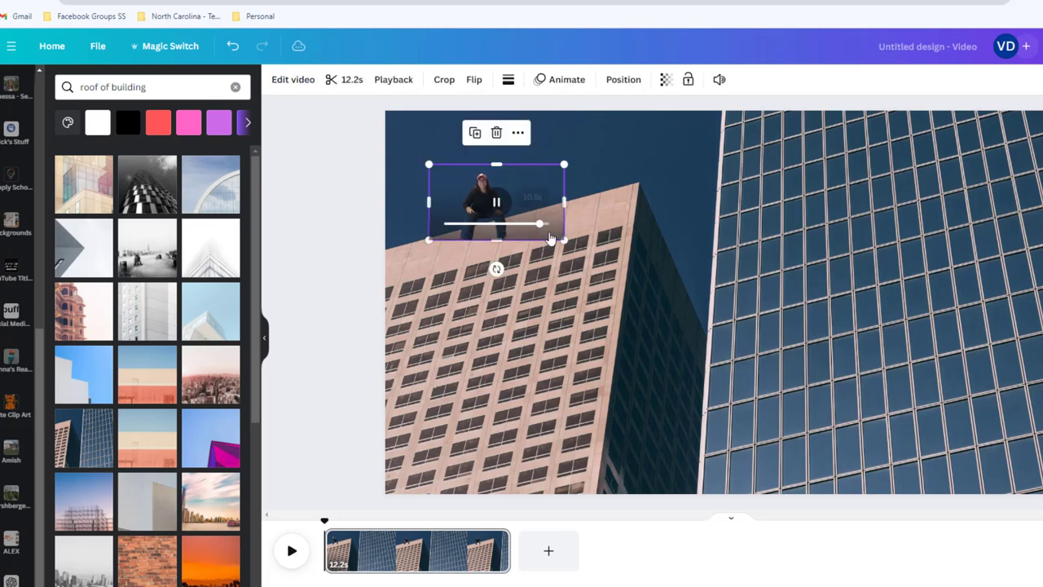
# - Enlarge the cut-out clip and reposition it so the figure sits on the roof edge of the beige building
pyautogui.moveTo(585, 257); pyautogui.dragTo(819, 393)
pyautogui.moveTo(665, 337); pyautogui.dragTo(609, 236)
pyautogui.moveTo(745, 279); pyautogui.dragTo(651, 225)
pyautogui.moveTo(503, 166); pyautogui.dragTo(499, 208)
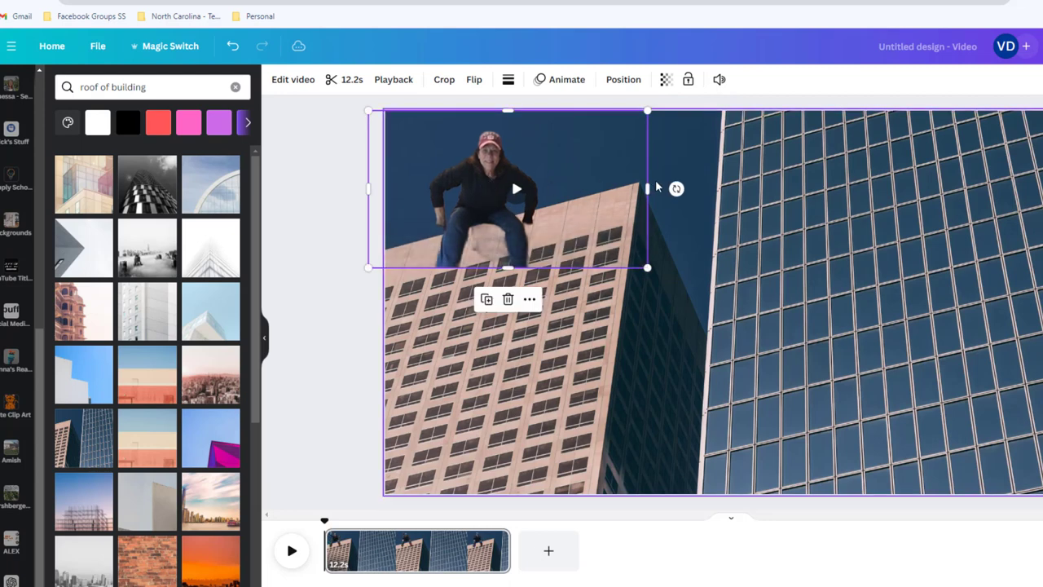
pyautogui.click(651, 334)
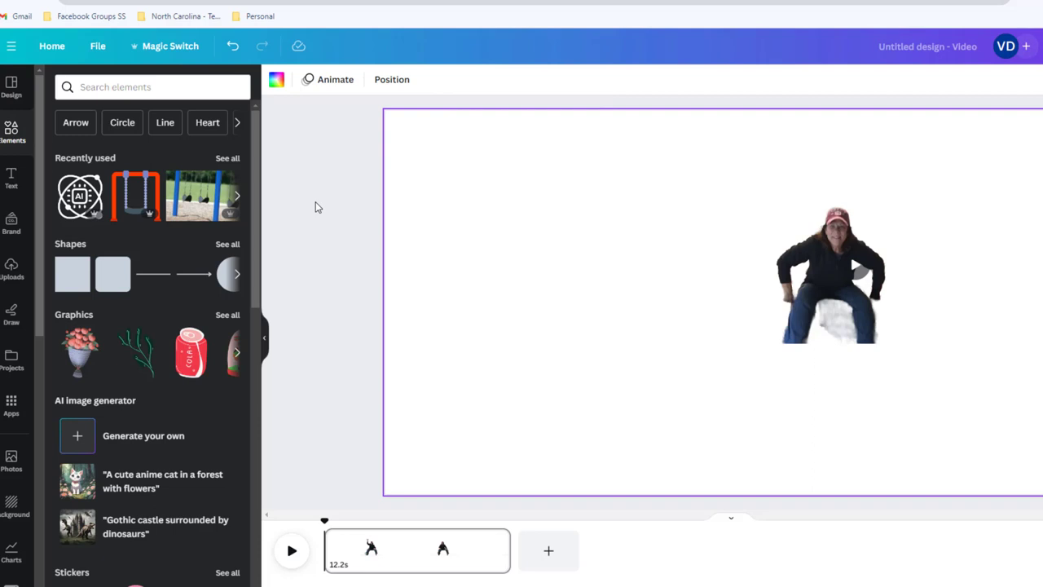
# - Generate AI images from the text prompt "swingset" with no style applied
pyautogui.click(84, 436)
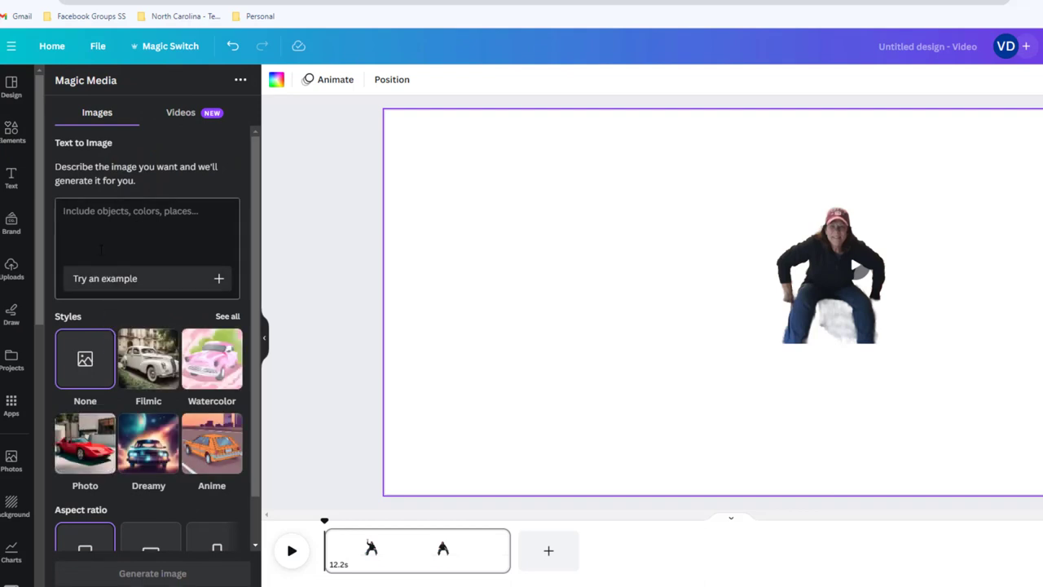
pyautogui.write('swingset')
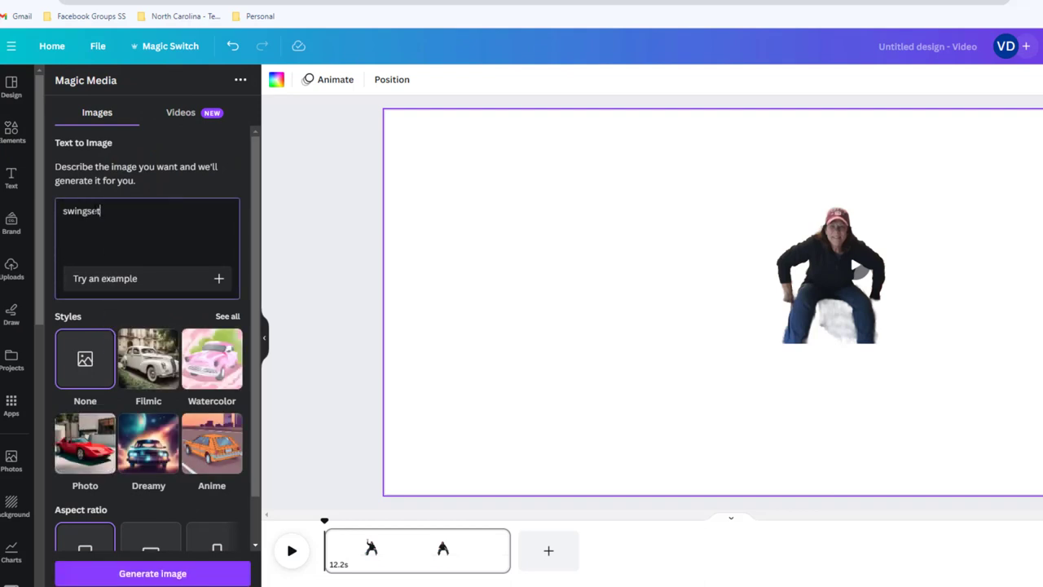
pyautogui.press('Return')
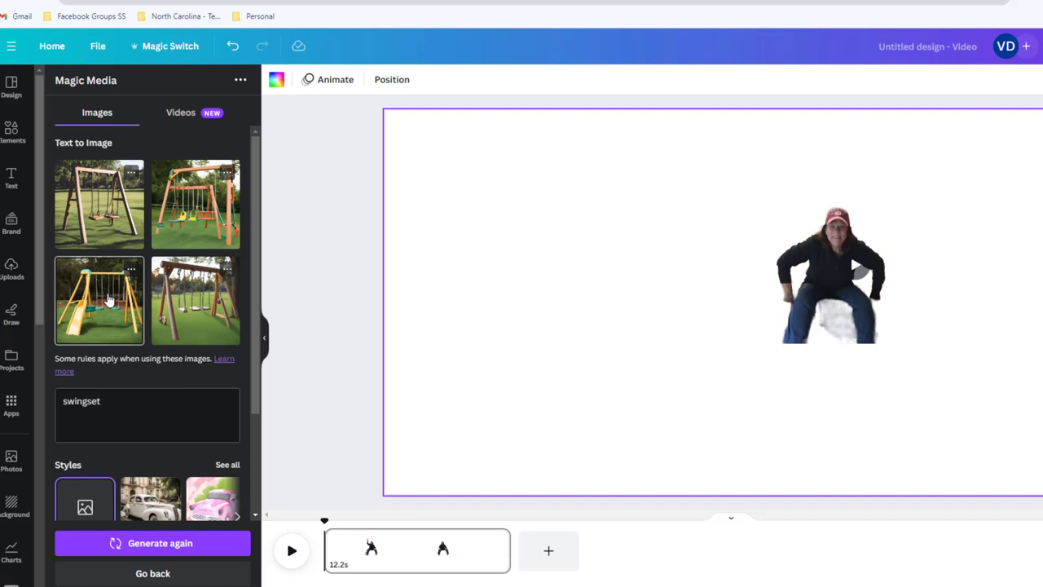
# - Place the generated yellow swing set image with the slide beside the cut-out clip, deleting the duplicate copy
pyautogui.moveTo(109, 300); pyautogui.dragTo(445, 239)
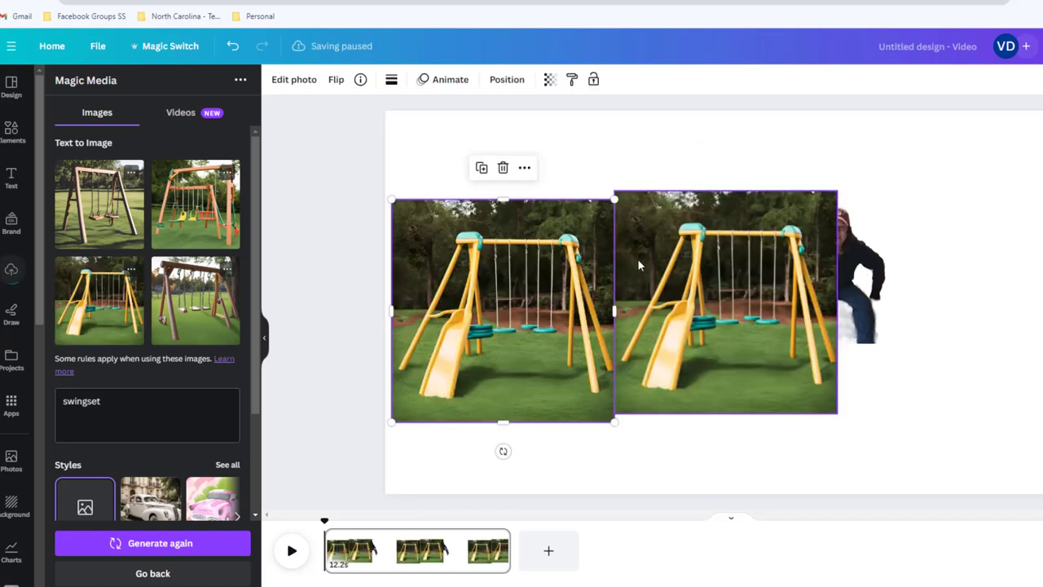
pyautogui.press('Delete')
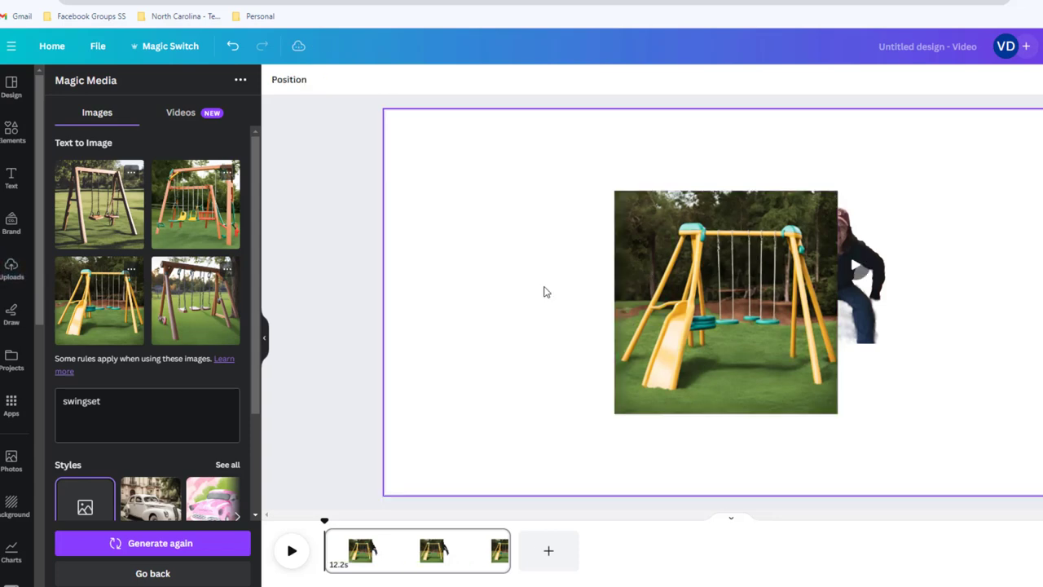
pyautogui.moveTo(741, 296); pyautogui.dragTo(655, 280)
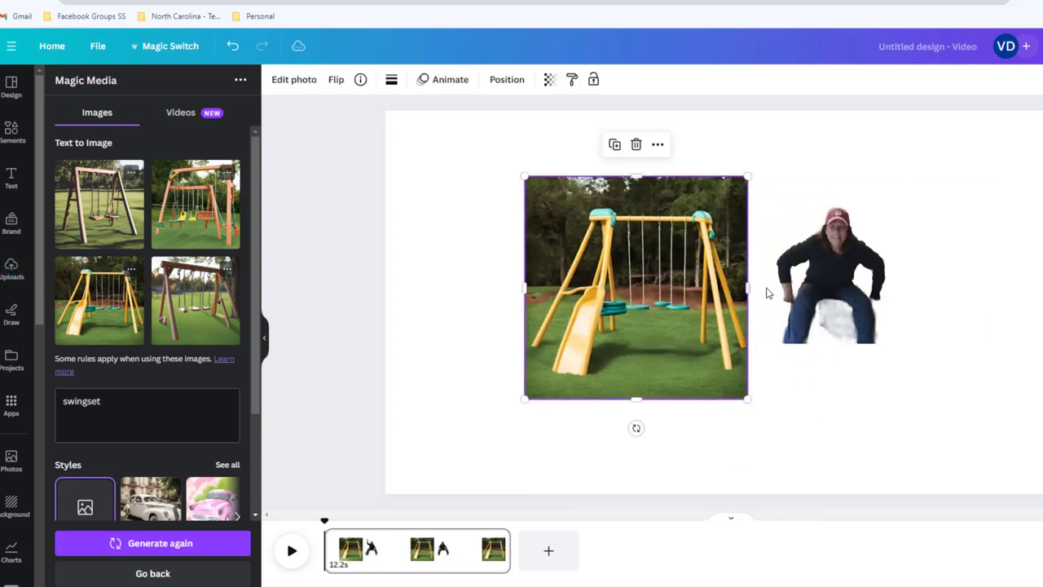
# - Shift the cut-out clip away from the swing set image and move the image's layer beneath the clip's layer
pyautogui.click(826, 297)
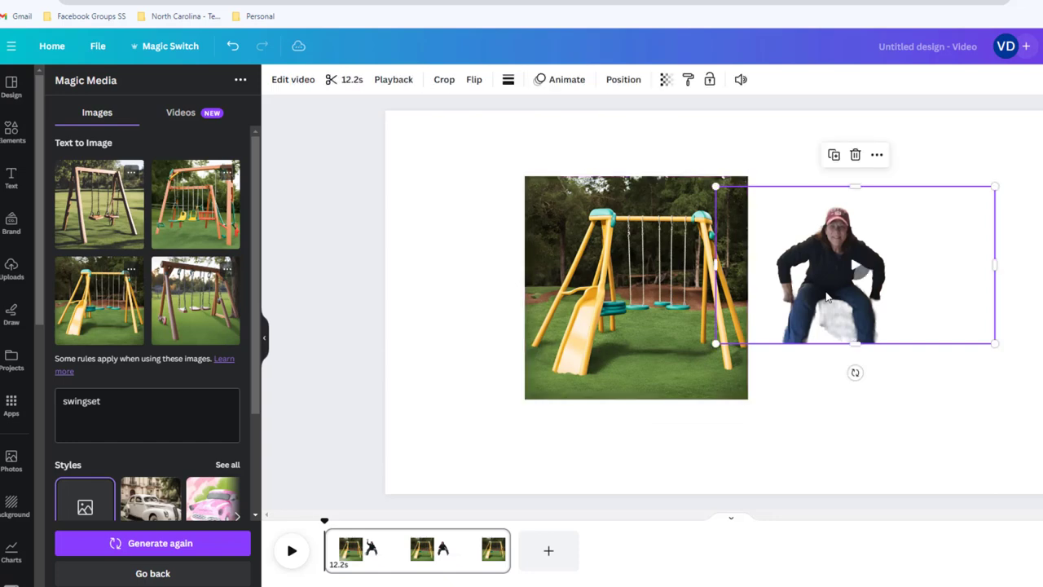
pyautogui.click(618, 82)
pyautogui.click(617, 82)
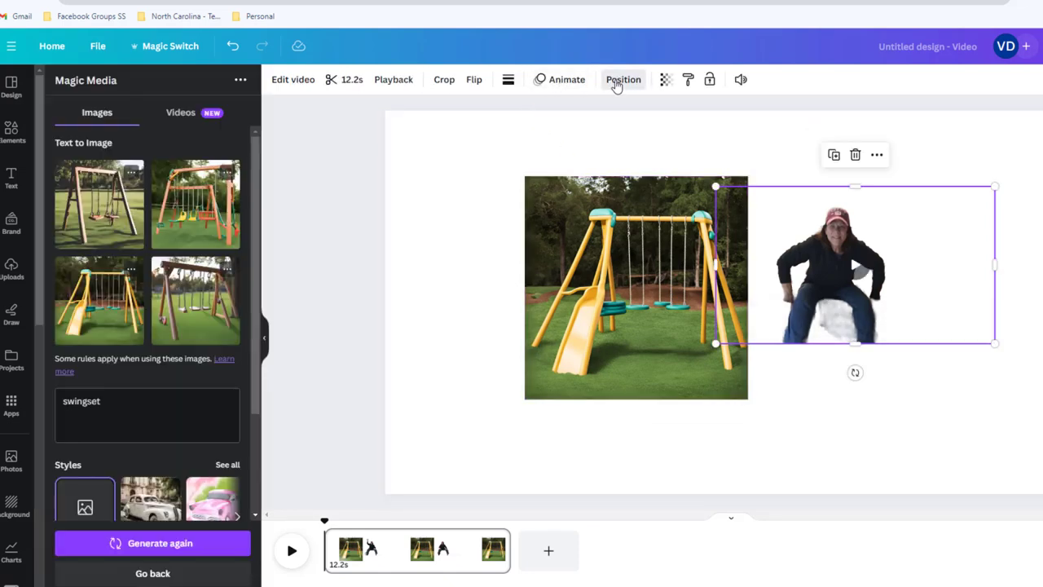
pyautogui.click(629, 84)
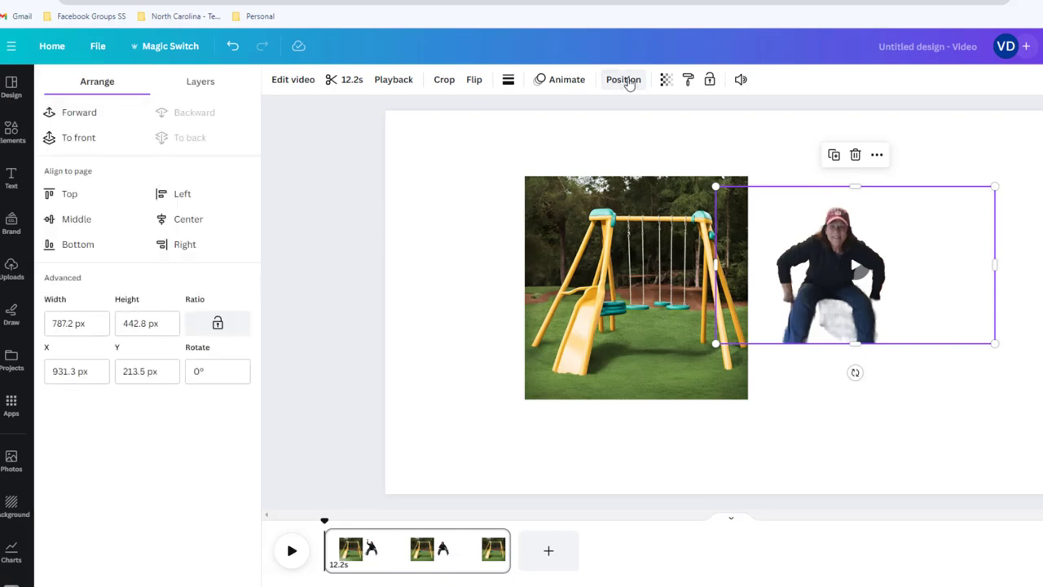
pyautogui.moveTo(816, 260); pyautogui.dragTo(846, 251)
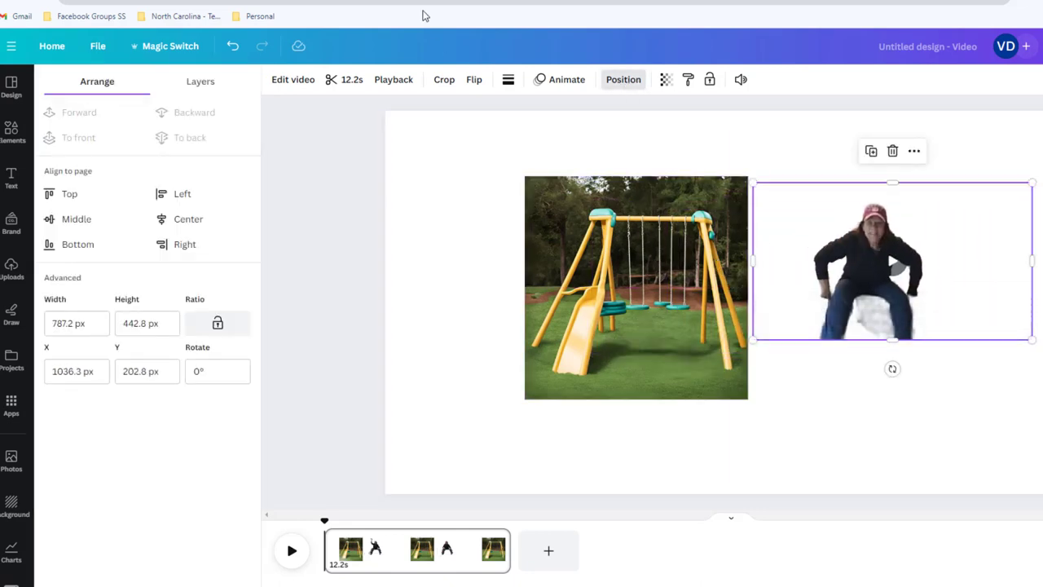
pyautogui.press('Tab')
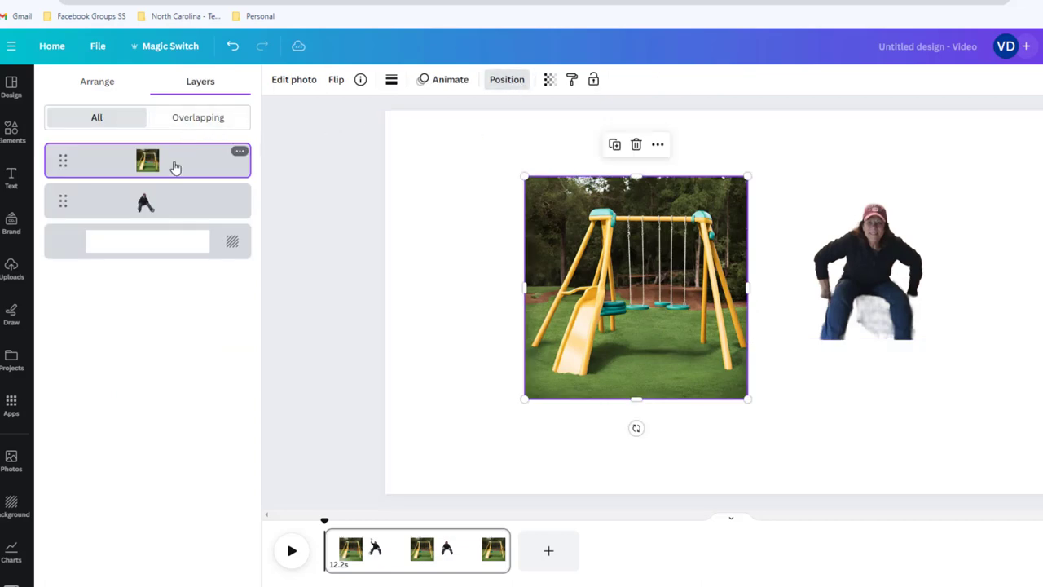
pyautogui.moveTo(174, 166); pyautogui.dragTo(175, 235)
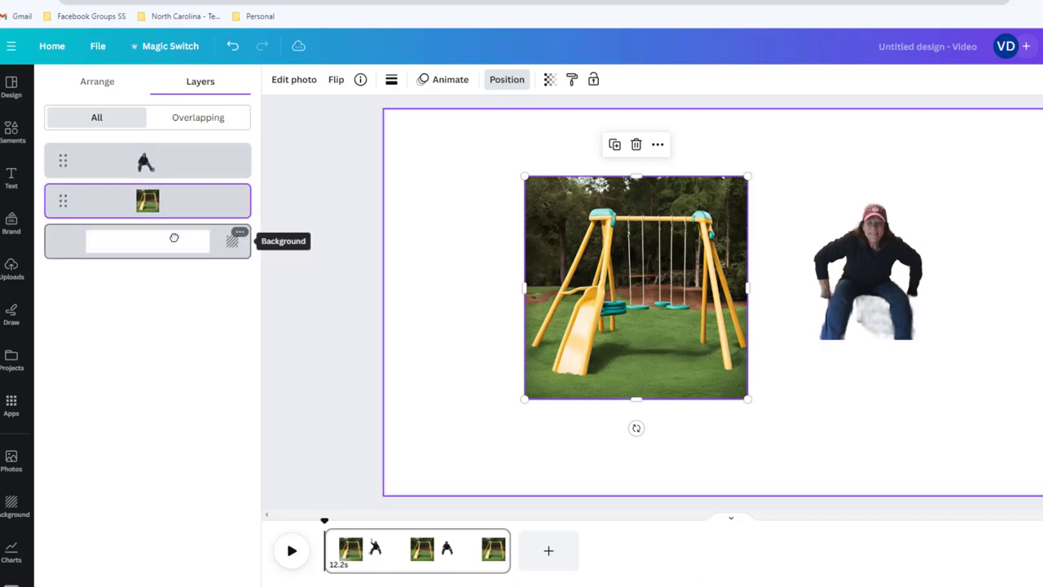
# - Align the swing set image with the page's upper-left corner and enlarge it to fill the whole page
pyautogui.moveTo(844, 259); pyautogui.dragTo(864, 245)
pyautogui.moveTo(606, 277); pyautogui.dragTo(467, 212)
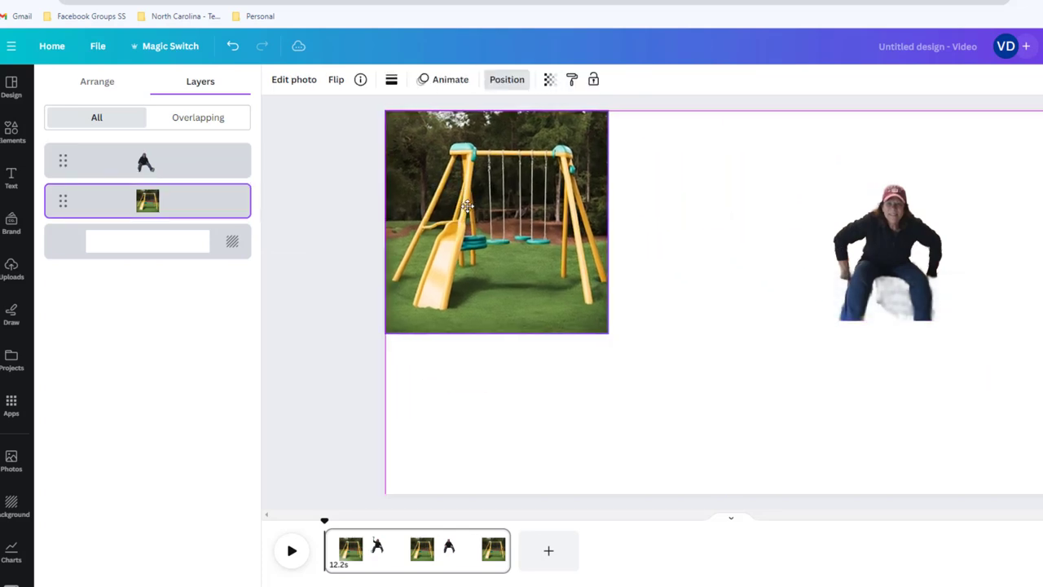
pyautogui.moveTo(604, 332); pyautogui.dragTo(862, 423)
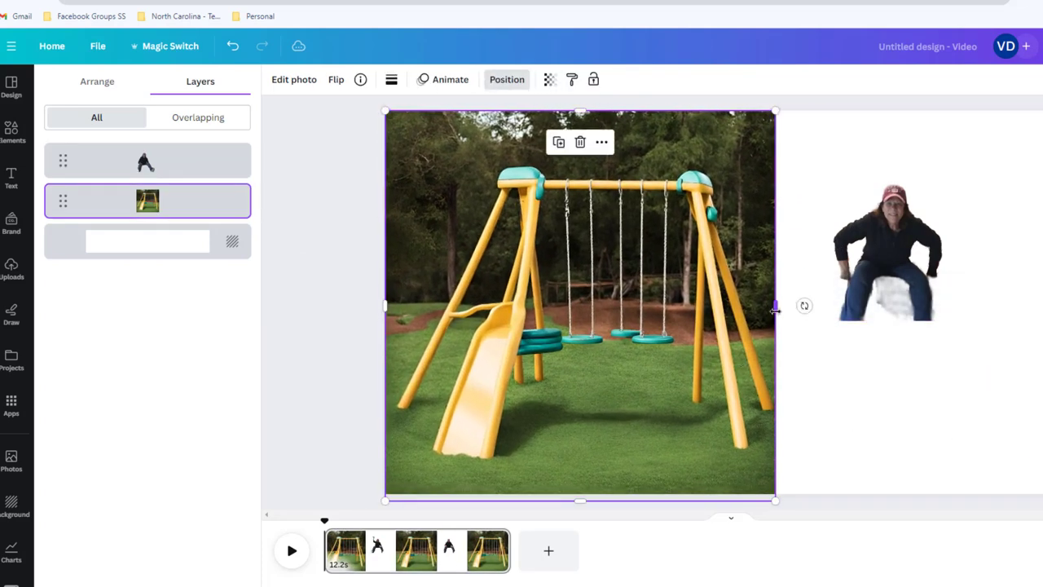
pyautogui.moveTo(775, 307); pyautogui.dragTo(1042, 319)
# - Move the cut-out clip over the swing set image so the figure sits on the front-facing swing seat beside the slide
pyautogui.moveTo(1028, 194); pyautogui.dragTo(903, 198)
pyautogui.click(623, 79)
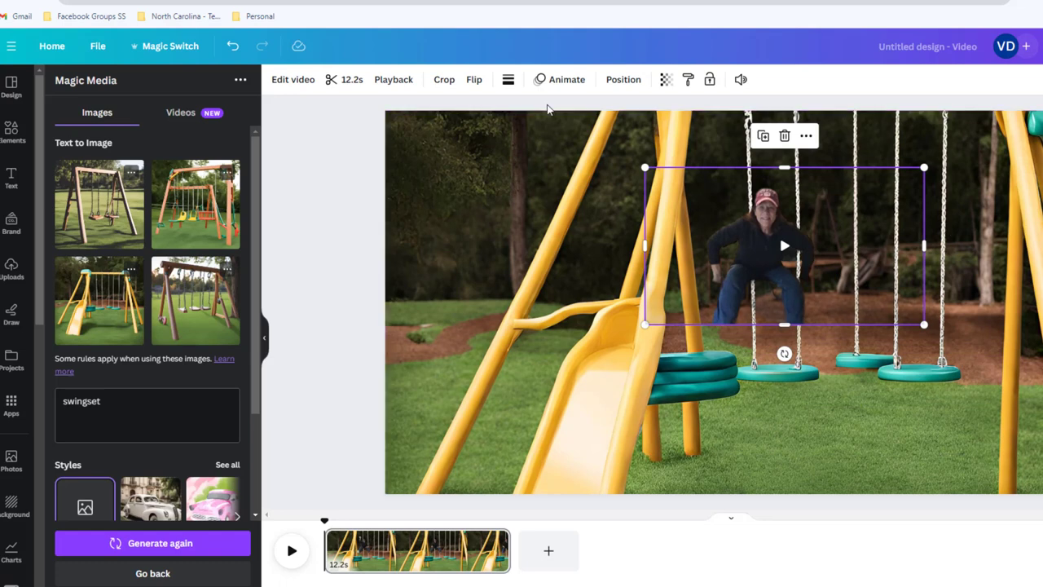
pyautogui.moveTo(782, 269); pyautogui.dragTo(800, 363)
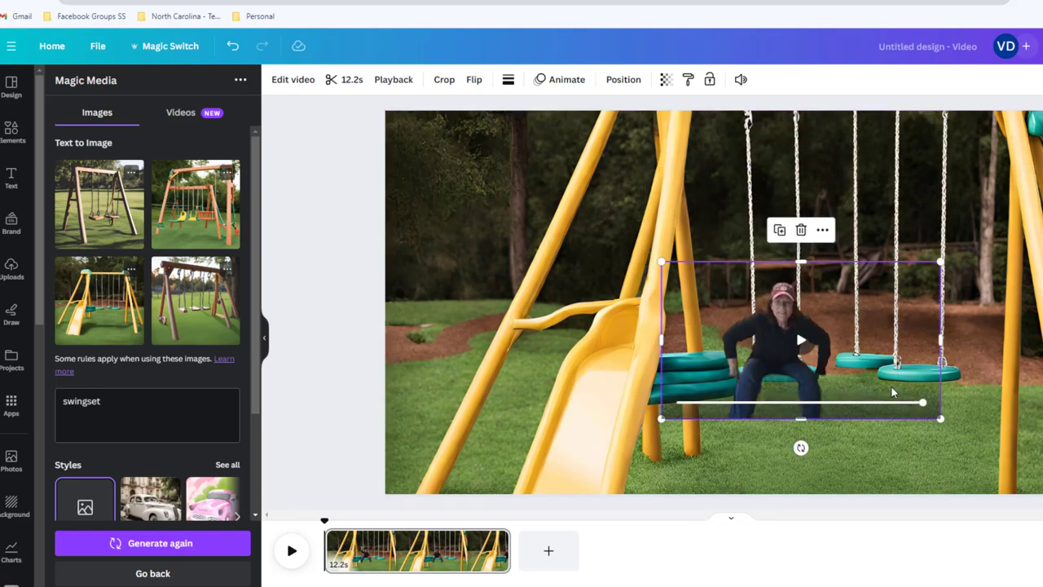
pyautogui.click(933, 455)
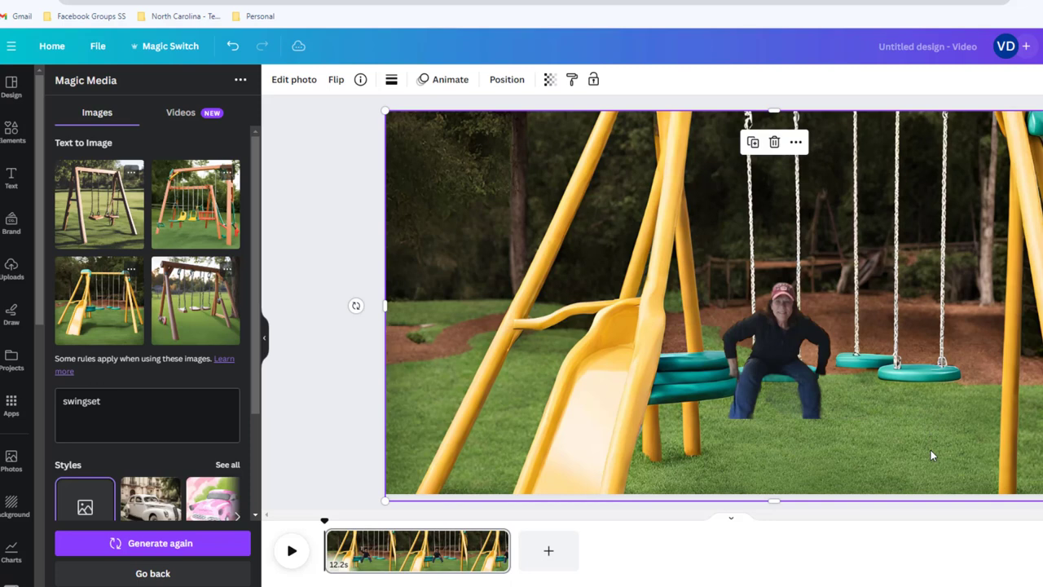
# - Preview the cut-out clip against the swing set background
pyautogui.click(795, 341)
pyautogui.click(803, 342)
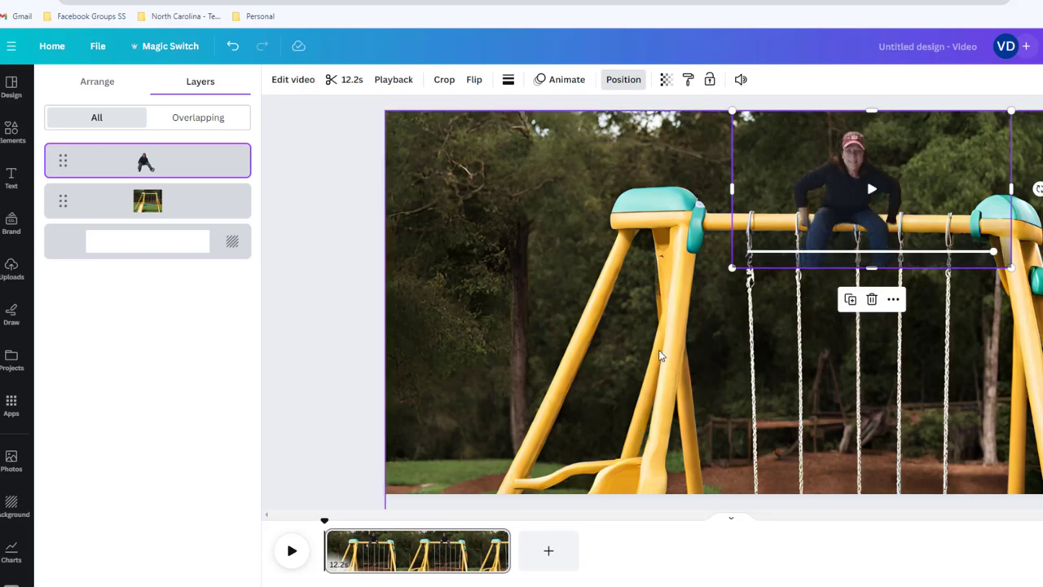
pyautogui.click(872, 190)
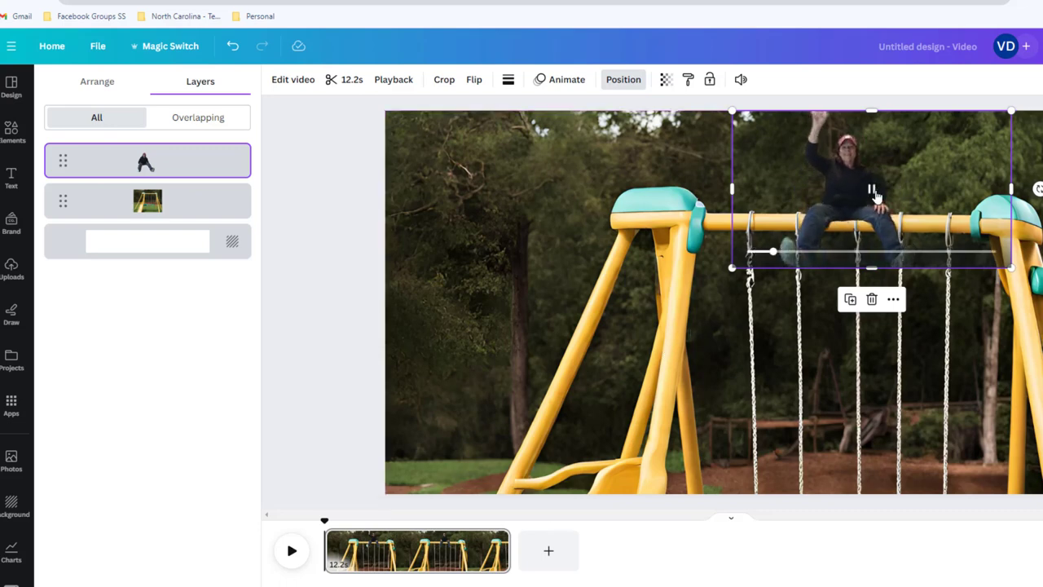
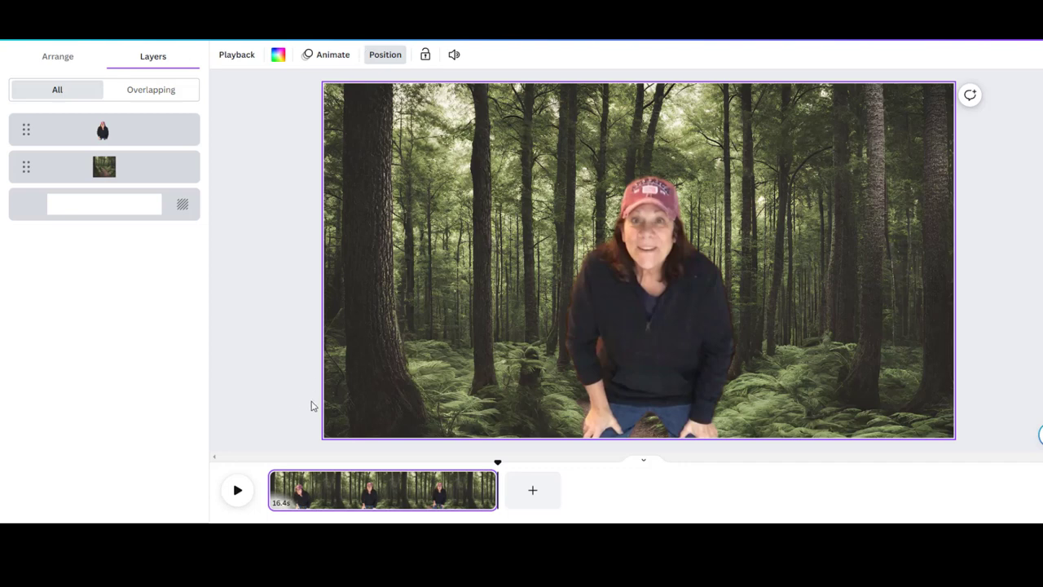
# - Preview the forest scene with the cut-out clip of the standing person
pyautogui.click(643, 245)
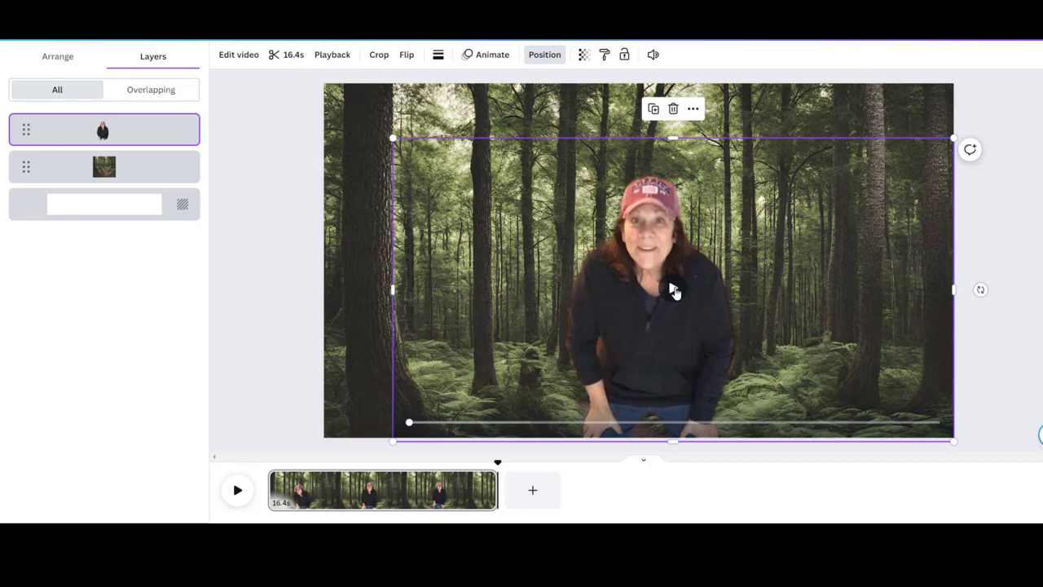
pyautogui.click(238, 298)
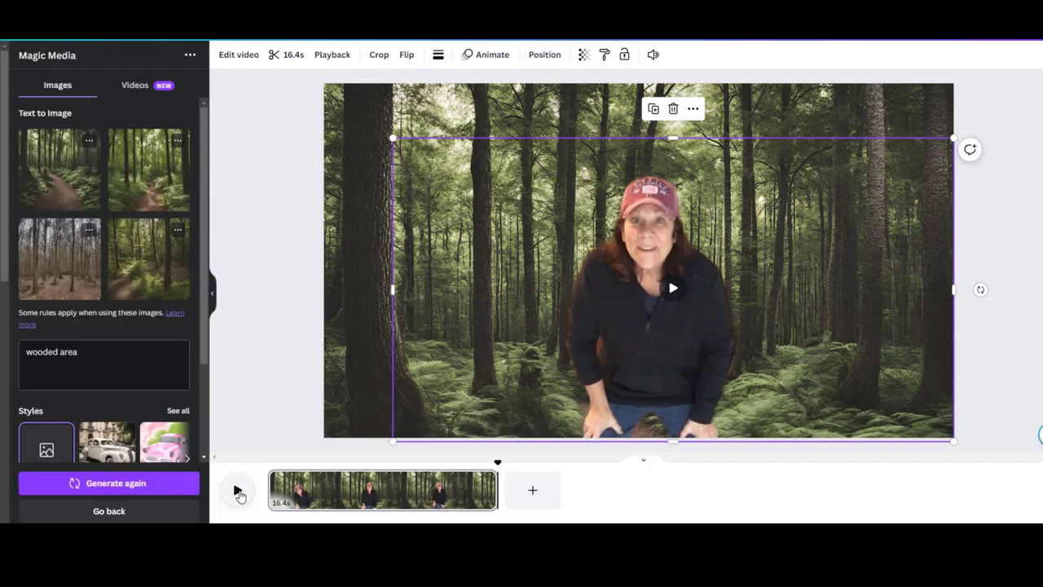
pyautogui.click(237, 491)
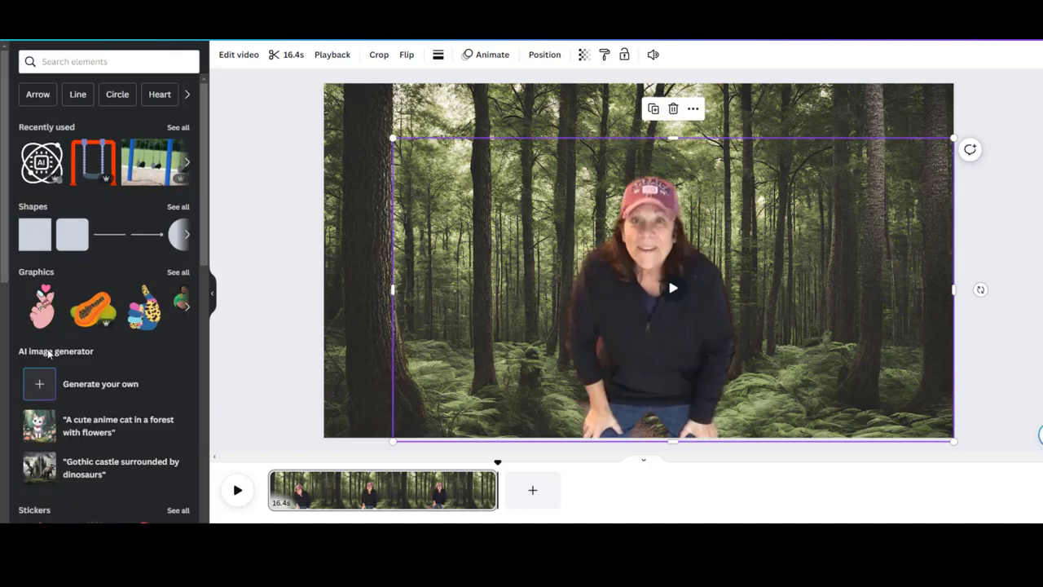
# - Open the AI image generator, review the "wooded area" images, and look at the text-to-video option
pyautogui.click(44, 395)
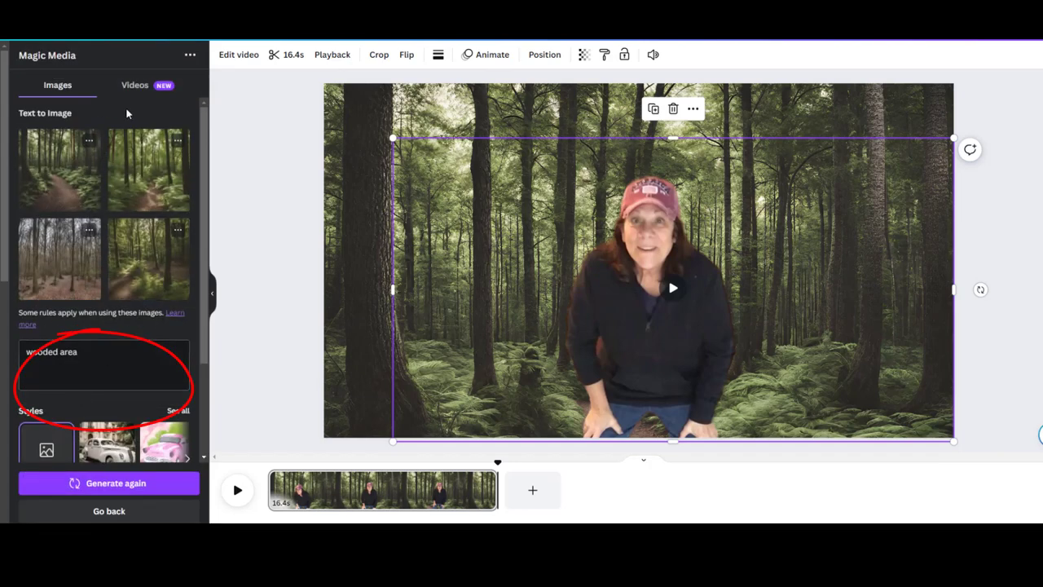
pyautogui.click(248, 248)
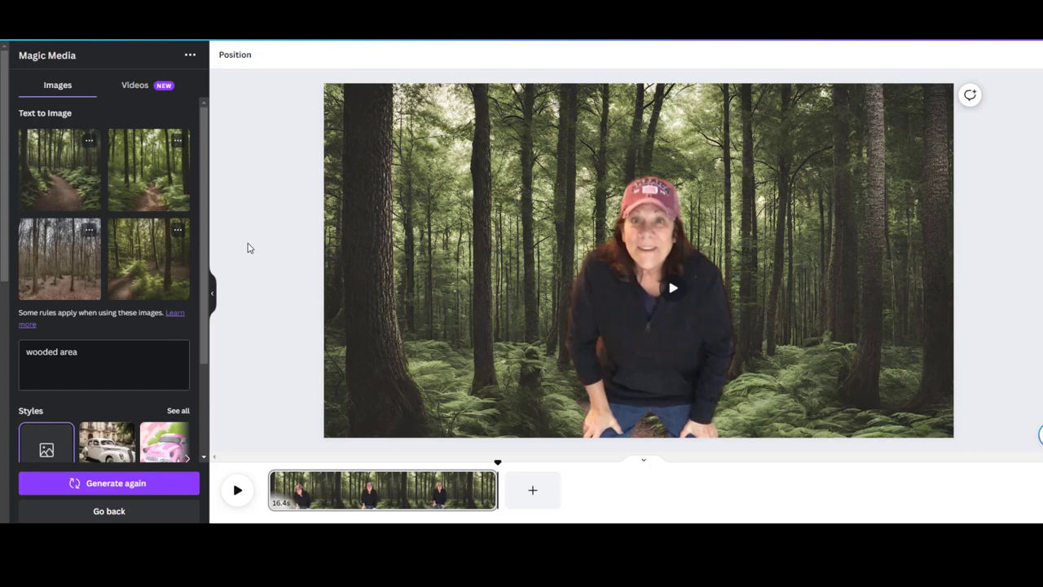
pyautogui.click(129, 89)
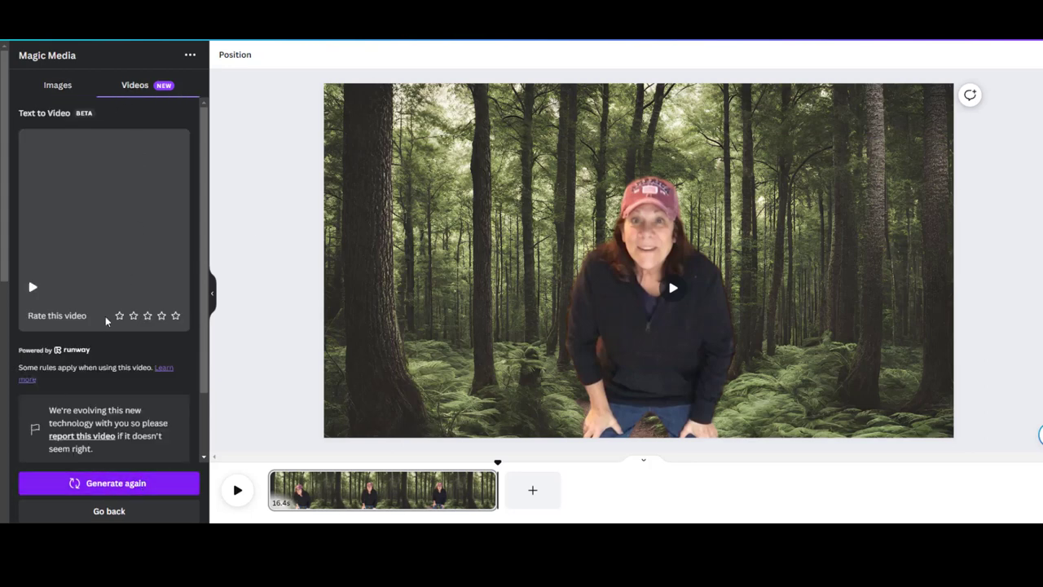
pyautogui.click(59, 86)
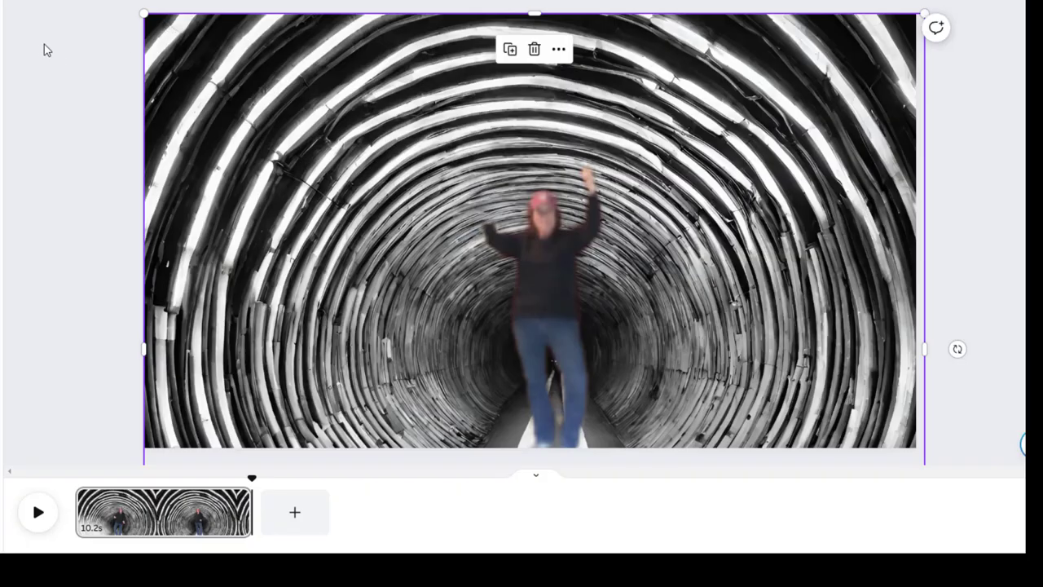
# - Play the finished black-and-white tunnel scene and the red barn roof scene
pyautogui.click(36, 514)
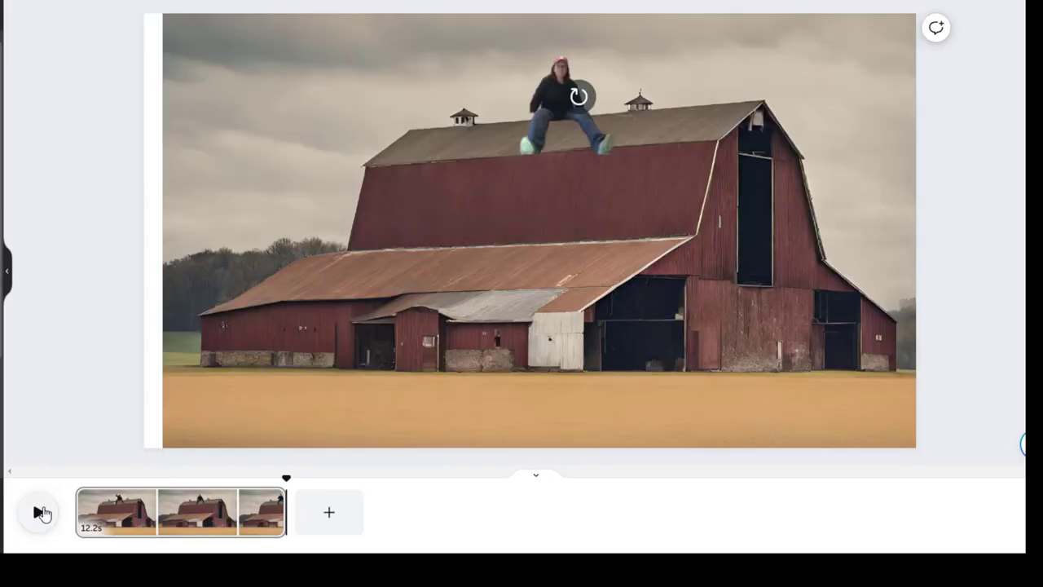
pyautogui.click(39, 513)
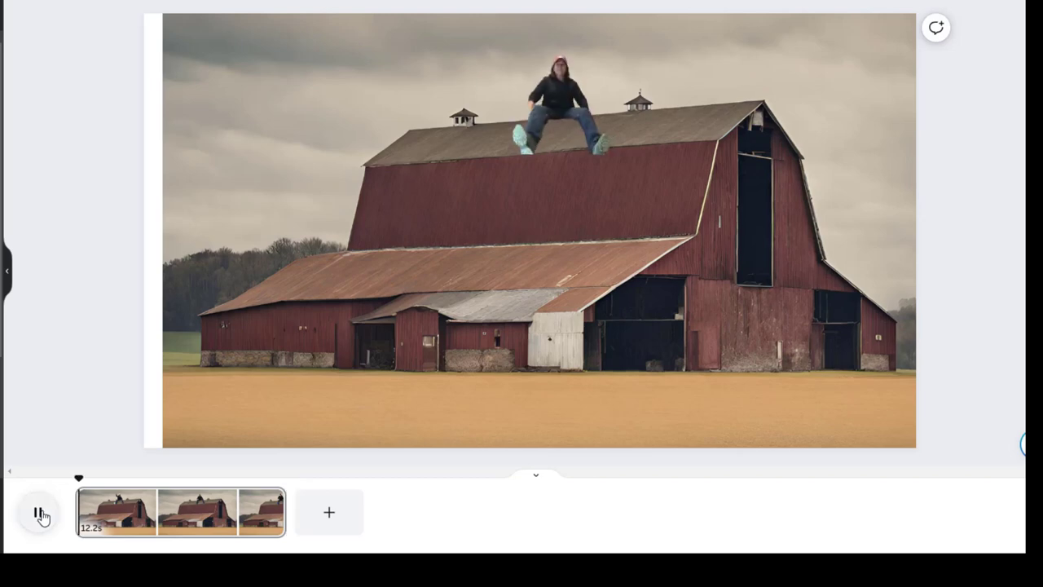